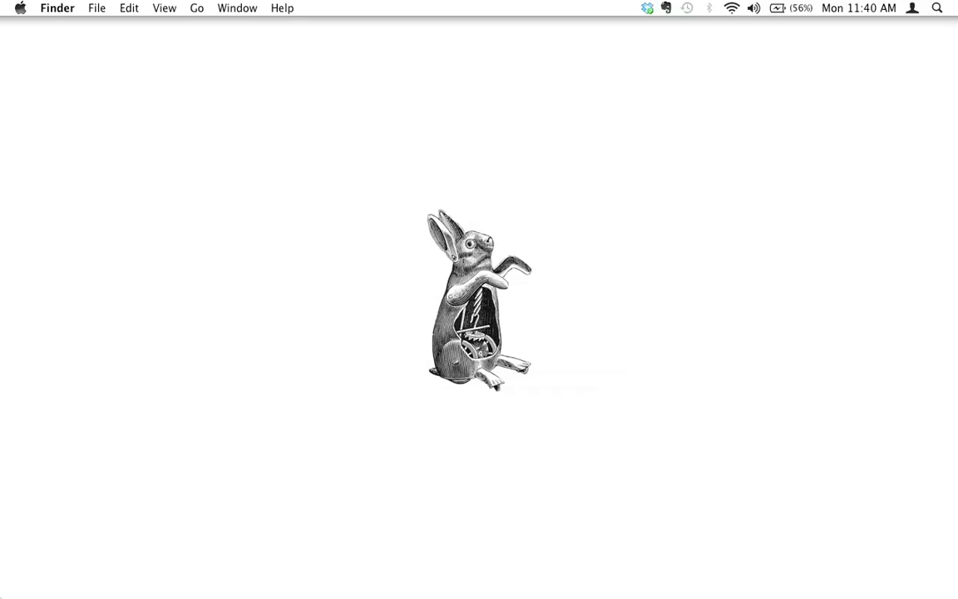
Step: Bring Google Chrome with the DreamHost login page to the front
key("super+Tab")
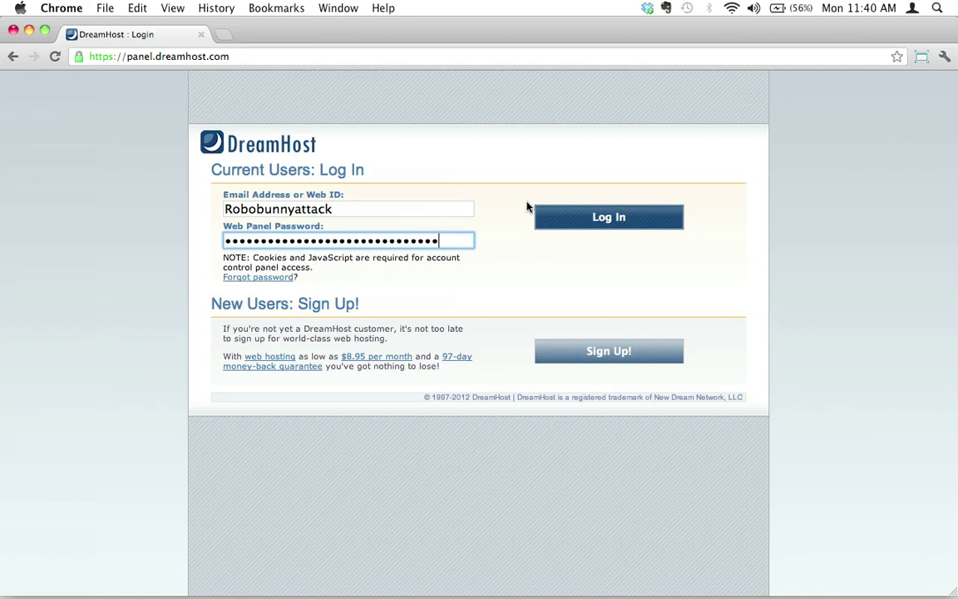
Step: Log in to the DreamHost panel and scroll through the Welcome page
left_click(582, 215)
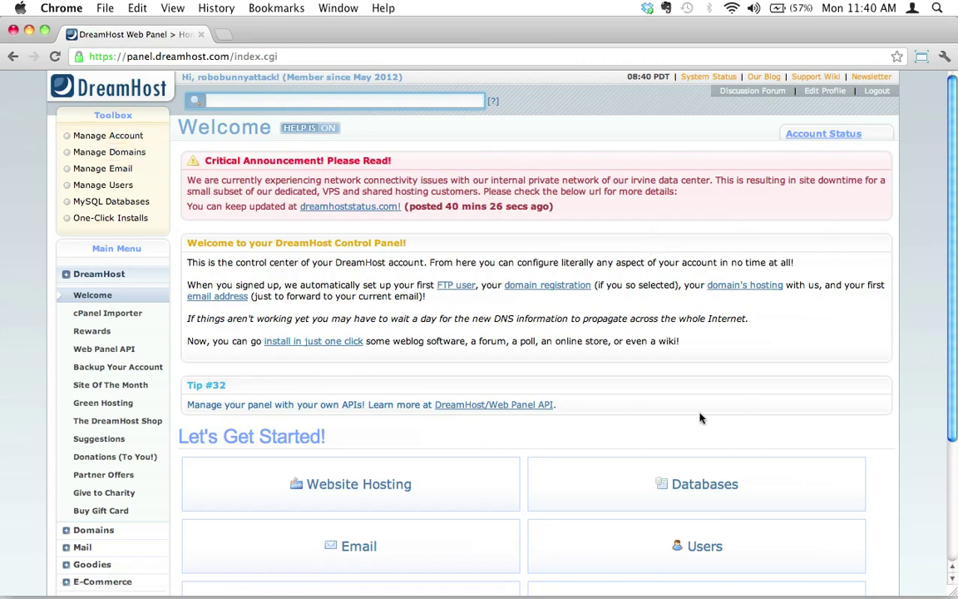
scroll(701, 418, "down", 5)
scroll(701, 418, "up", 5)
scroll(823, 428, "down", 1)
scroll(823, 428, "down", 3)
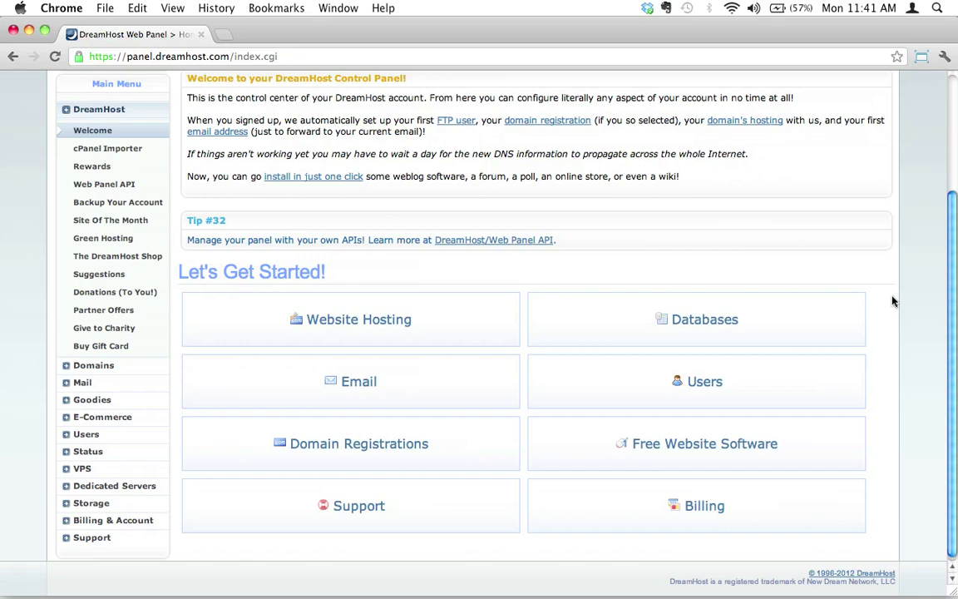
middle_click(892, 301)
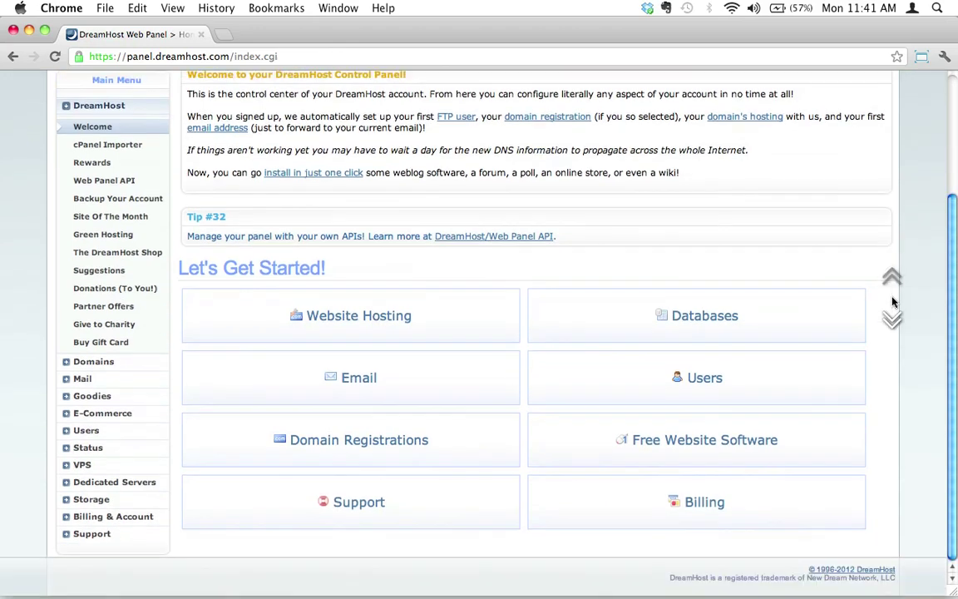
middle_click(892, 301)
middle_click(841, 324)
middle_click(832, 320)
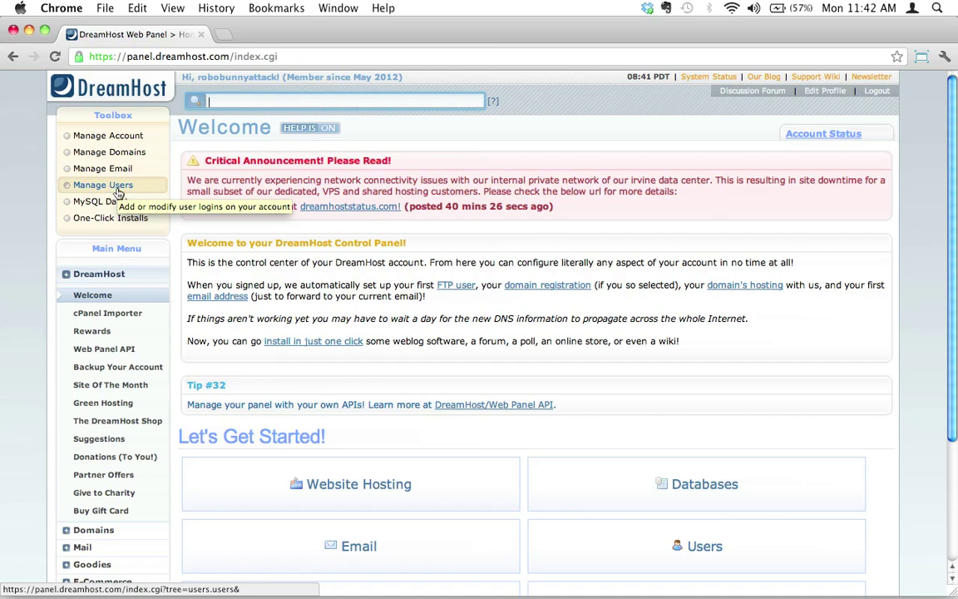
Step: Open Manage Users from the Toolbox to see the account's existing shell user
left_click(118, 191)
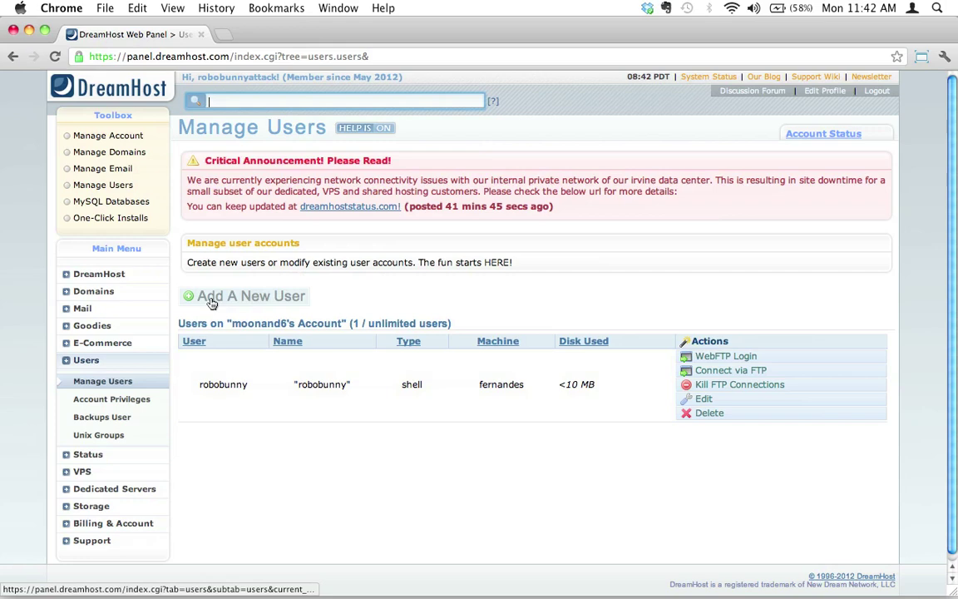
Step: Add a new user with the Shell account type and ready the Username field for testuser201207
left_click(264, 301)
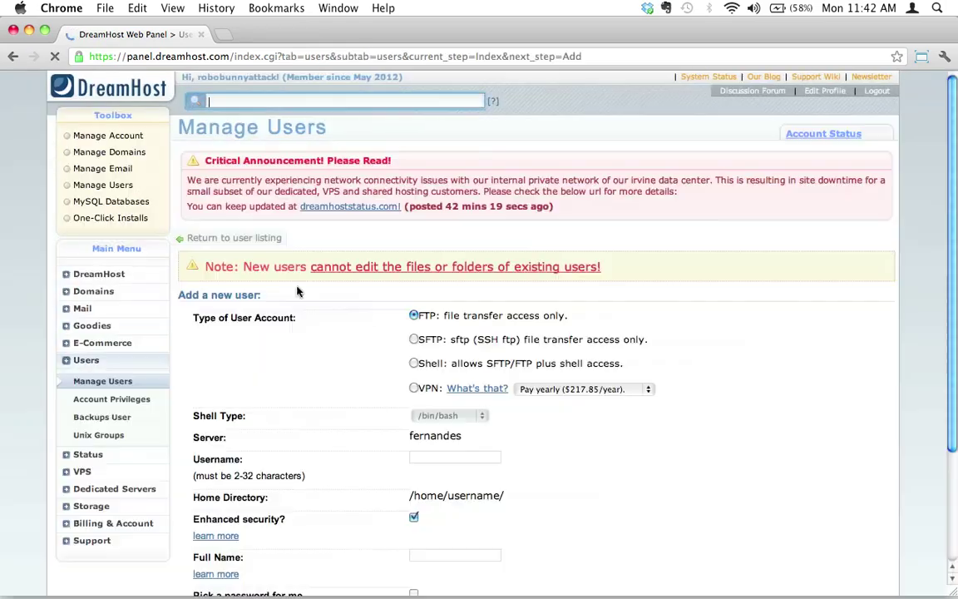
scroll(345, 349, "down", 2)
scroll(346, 349, "down", 5)
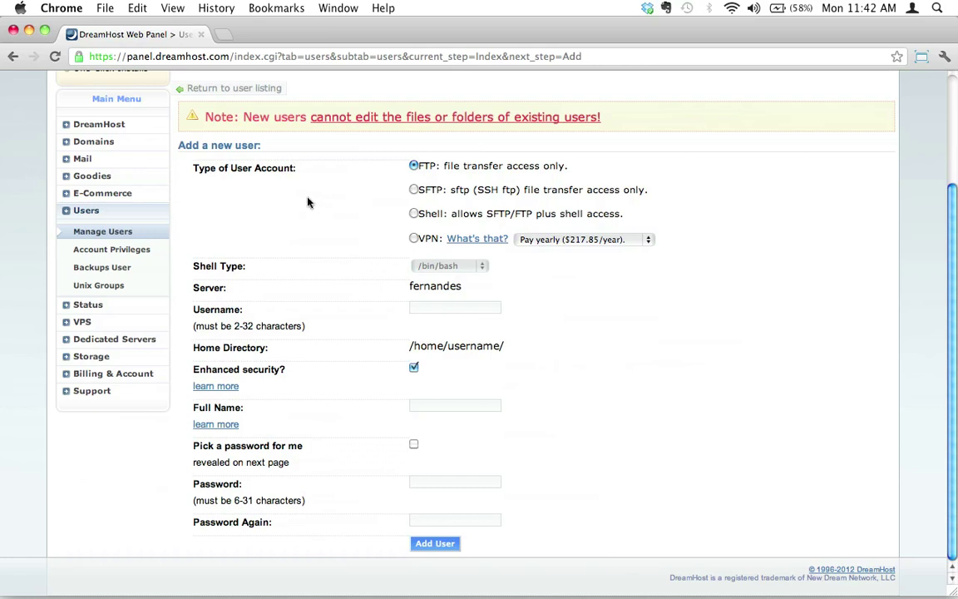
left_click(412, 214)
left_click(427, 306)
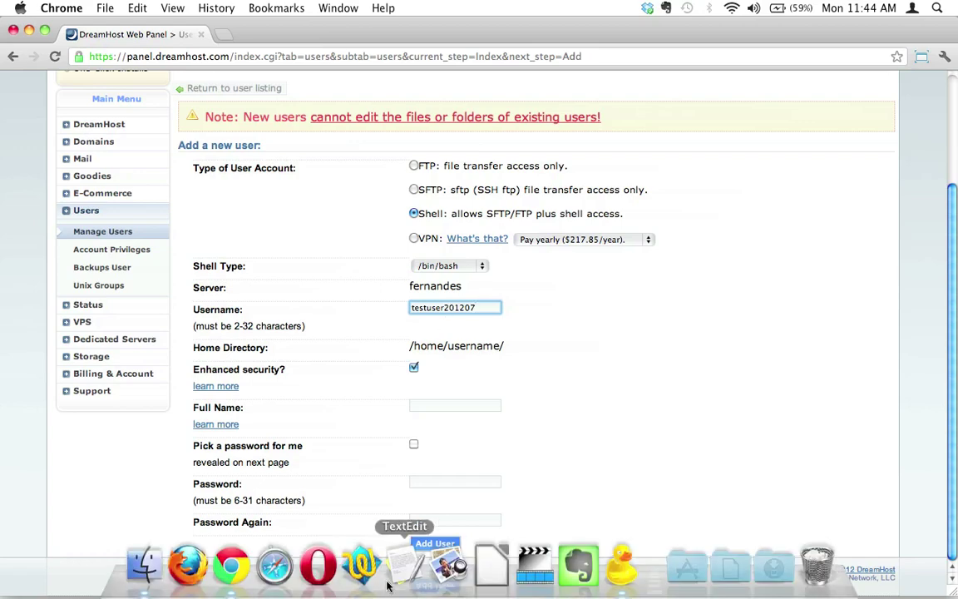
Step: Open a new TextEdit note beside the form and type 'Shell user account userna'
left_click(402, 560)
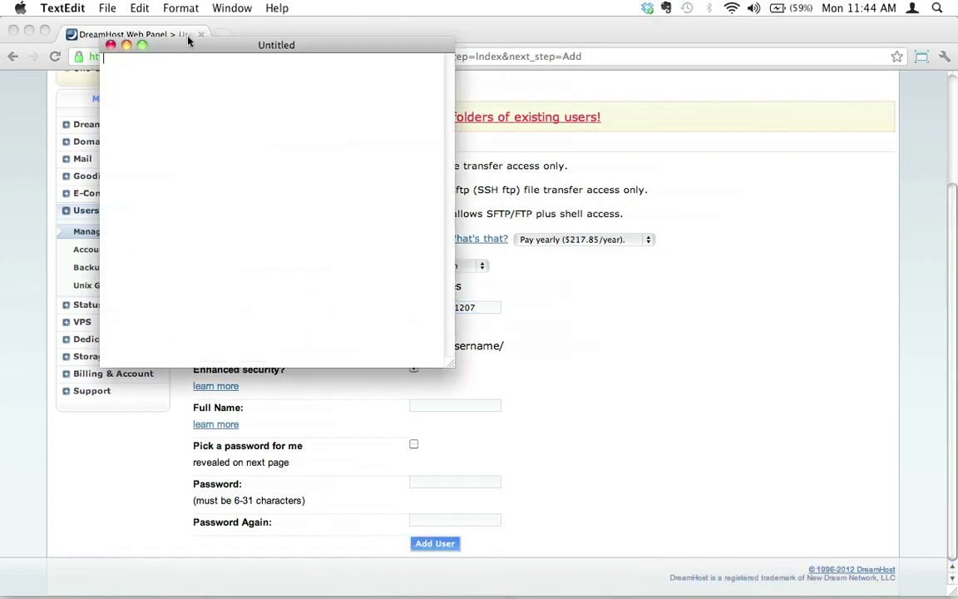
left_click_drag(188, 43, 680, 37)
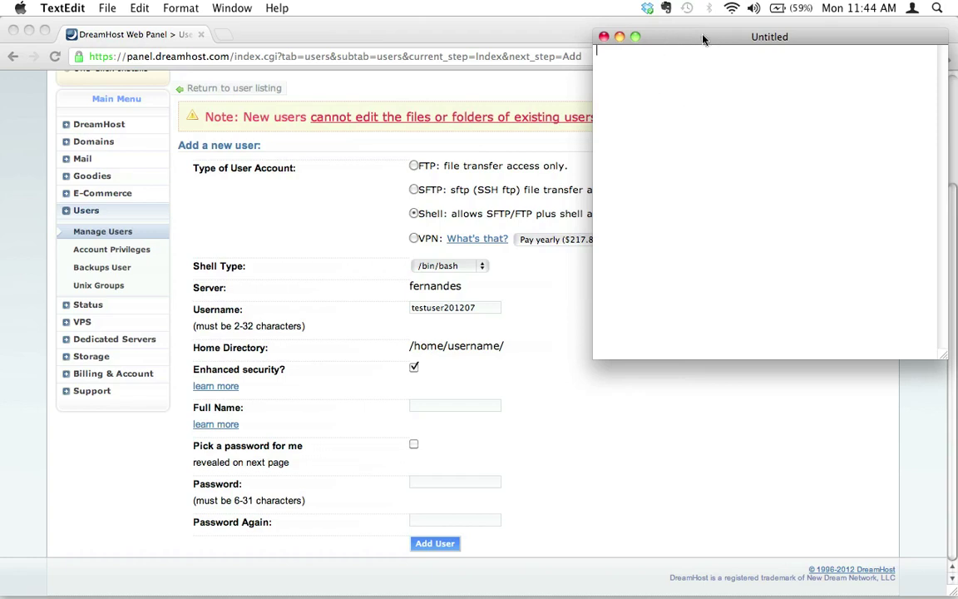
mouse_move(703, 37)
left_mouse_down()
mouse_move(713, 35)
mouse_move(700, 30)
left_mouse_up()
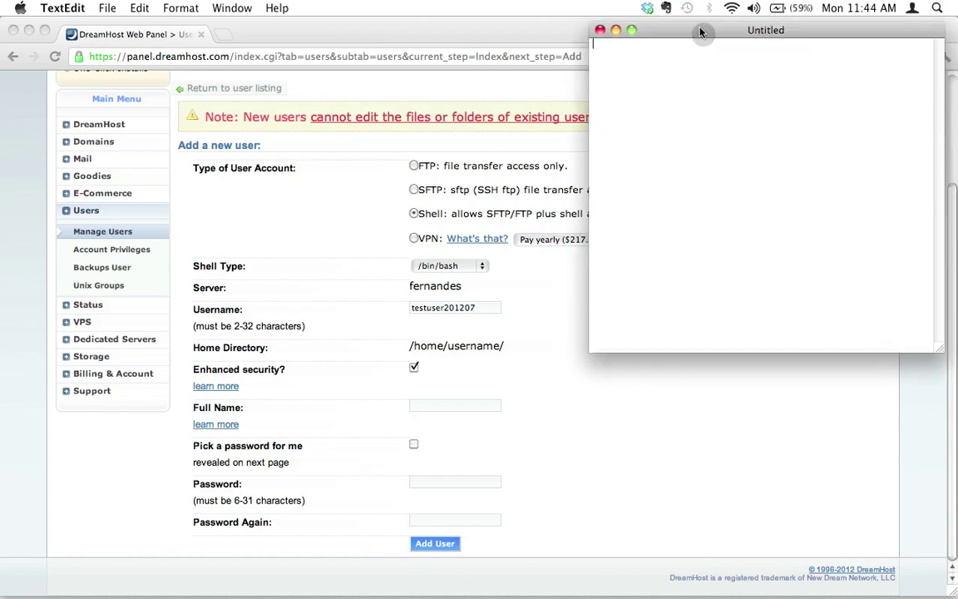
left_click(652, 132)
type("Shell user account username:")
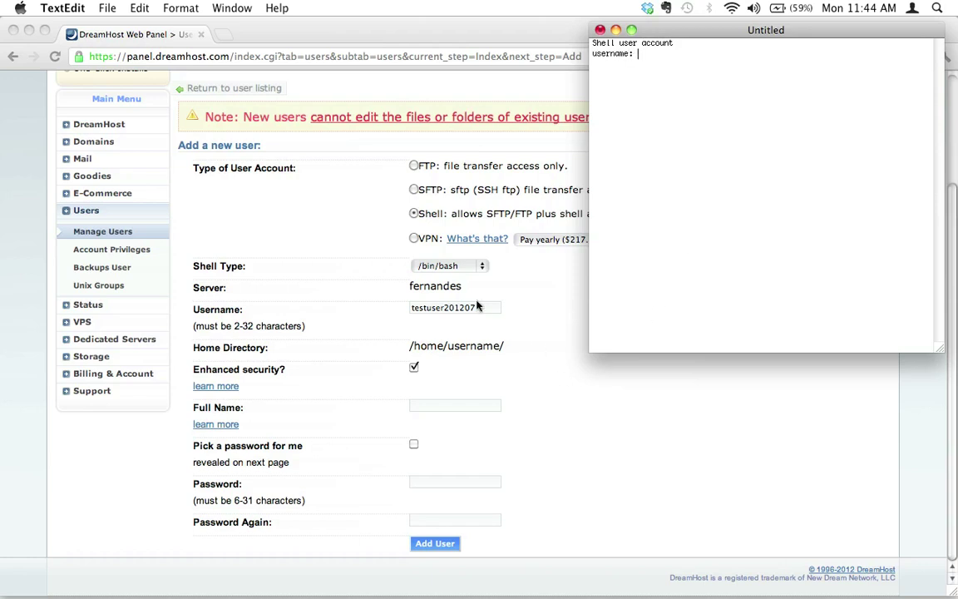
Step: Copy the username testuser201207 from the form and paste it into the note
double_click(470, 307)
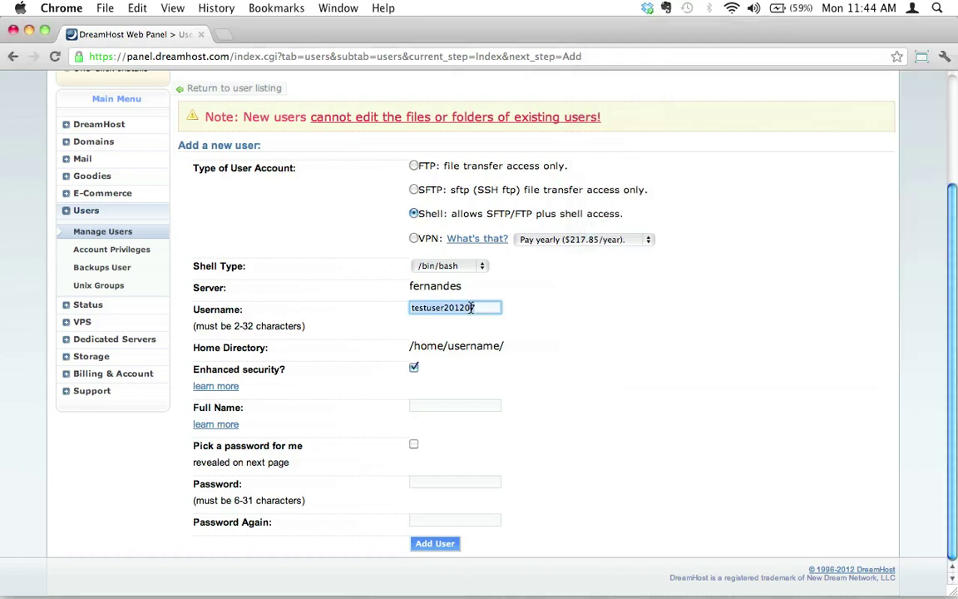
key("super+c")
key("super+Tab")
key("super+v")
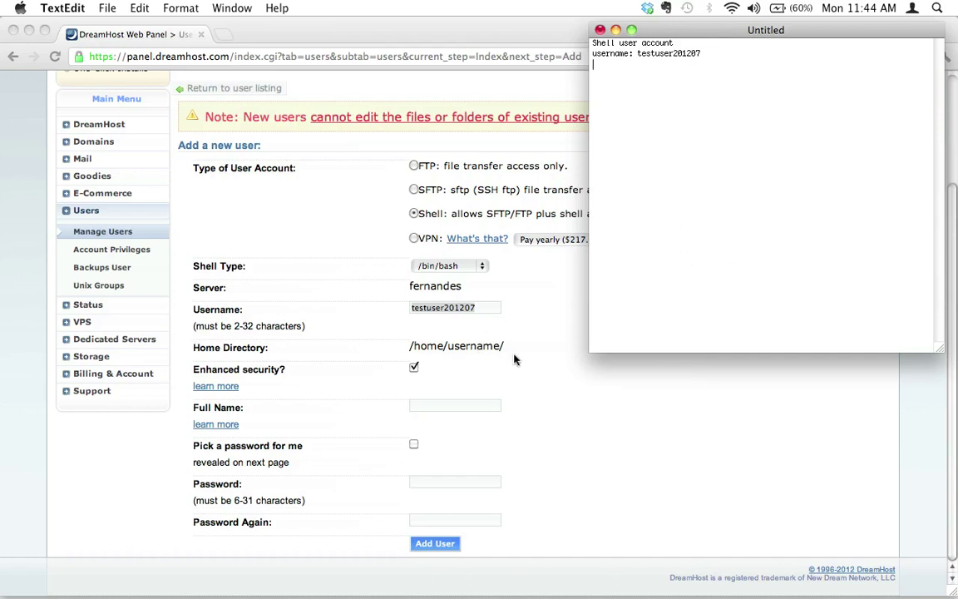
Step: Enter 'Test' in the new user's Full Name field
left_click(442, 408)
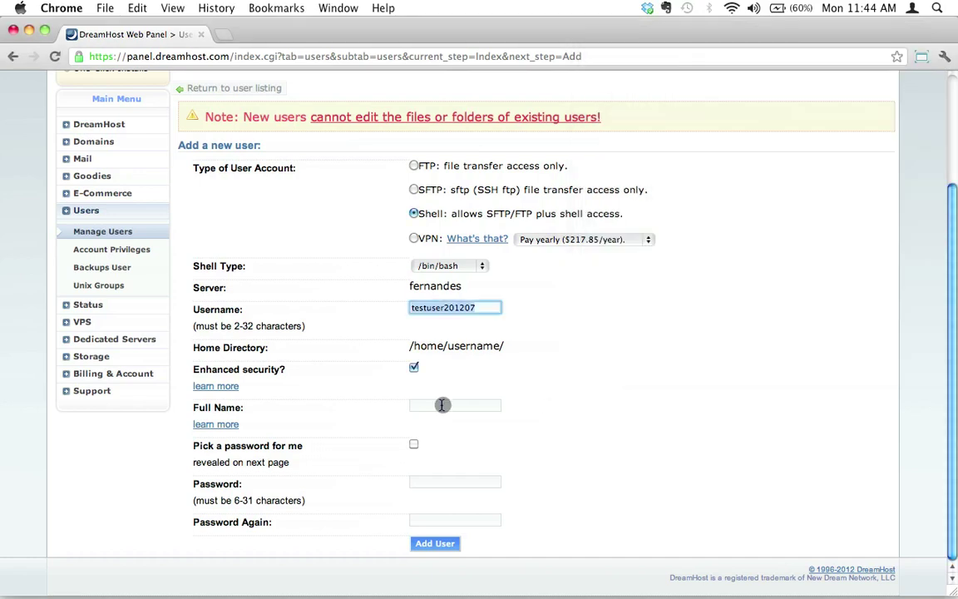
left_click(445, 404)
type("Test User")
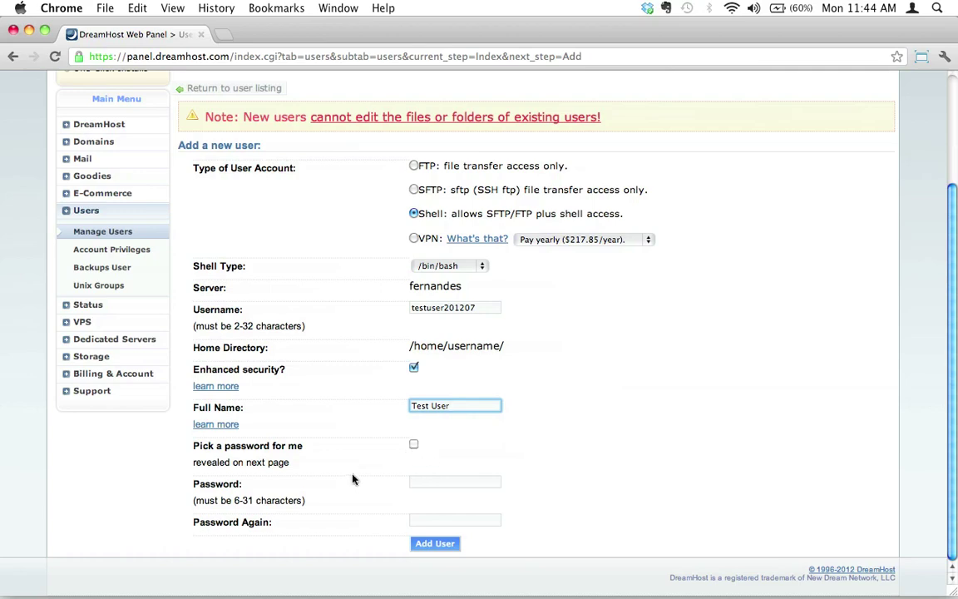
Step: Open strongpasswordgenerator.com in a new tab, set length 30 and exclude punctuation
left_click(225, 37)
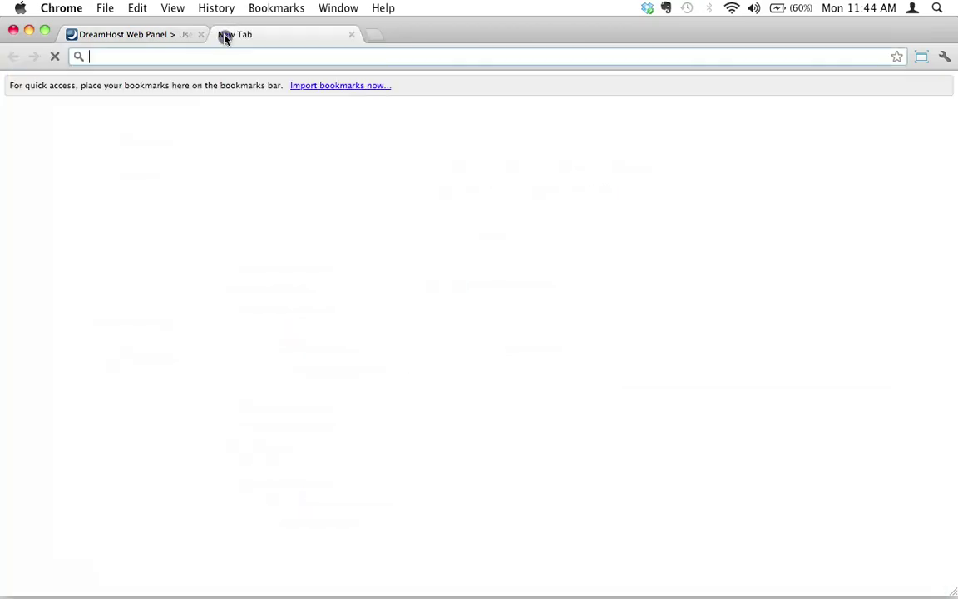
type("strongpass")
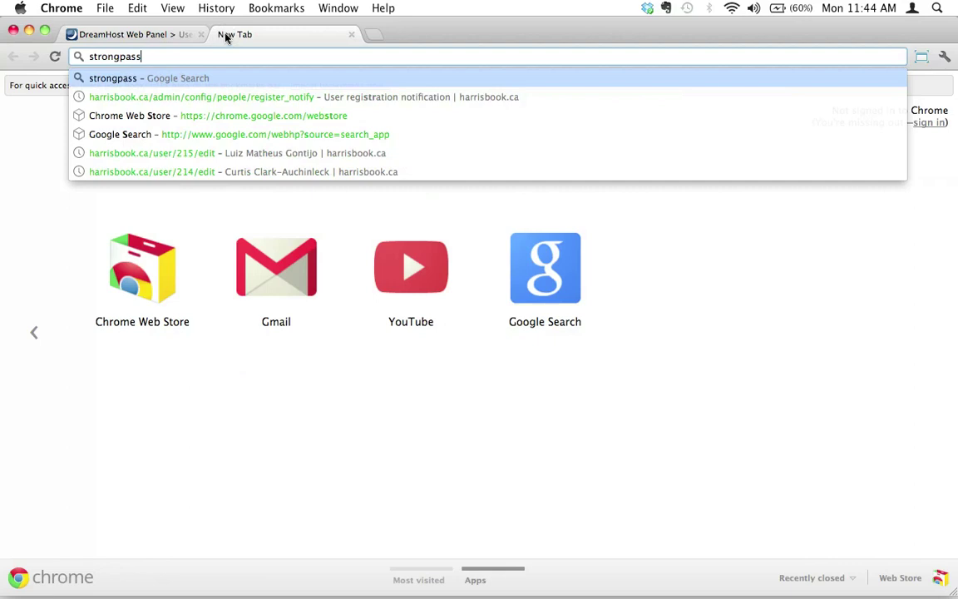
type("wordgenerator.com")
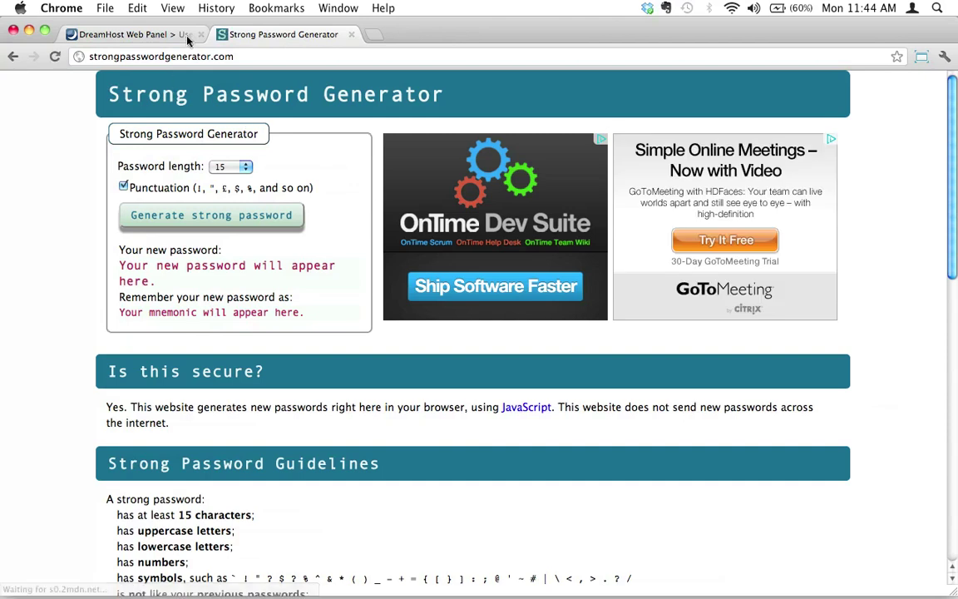
left_click(224, 165)
left_click(252, 349)
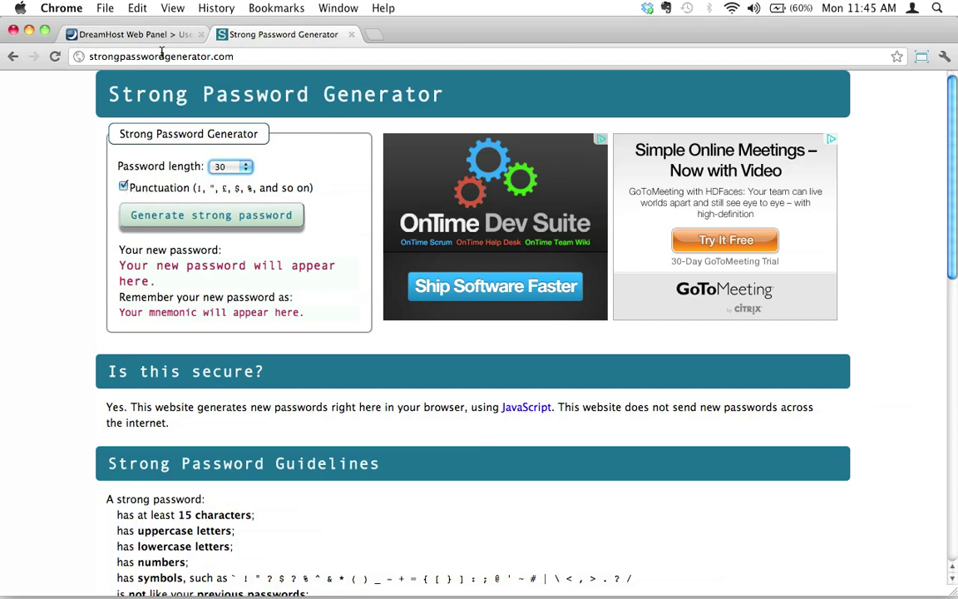
left_click(123, 187)
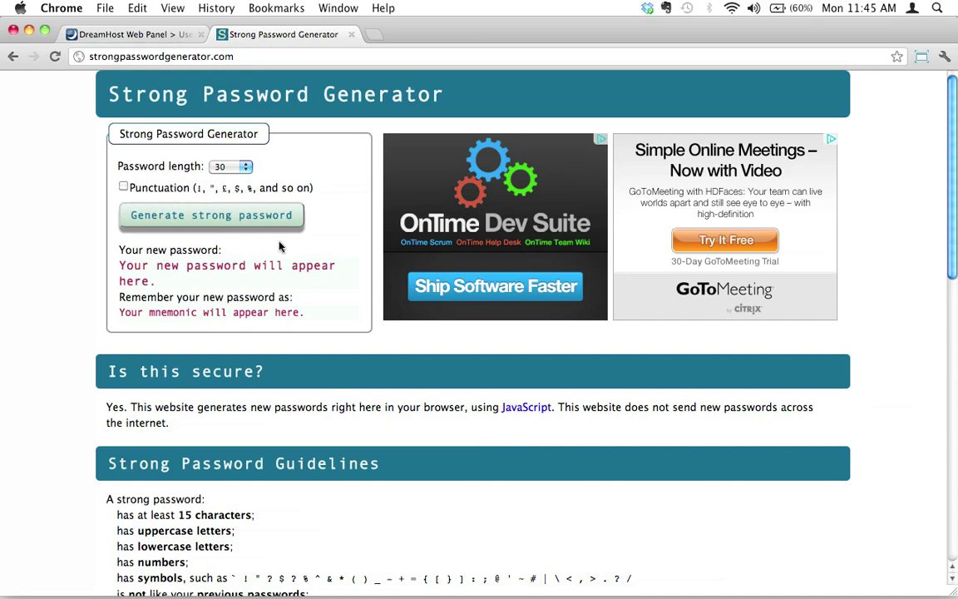
Step: Generate strong passwords until satisfied and select the final one
left_click(209, 216)
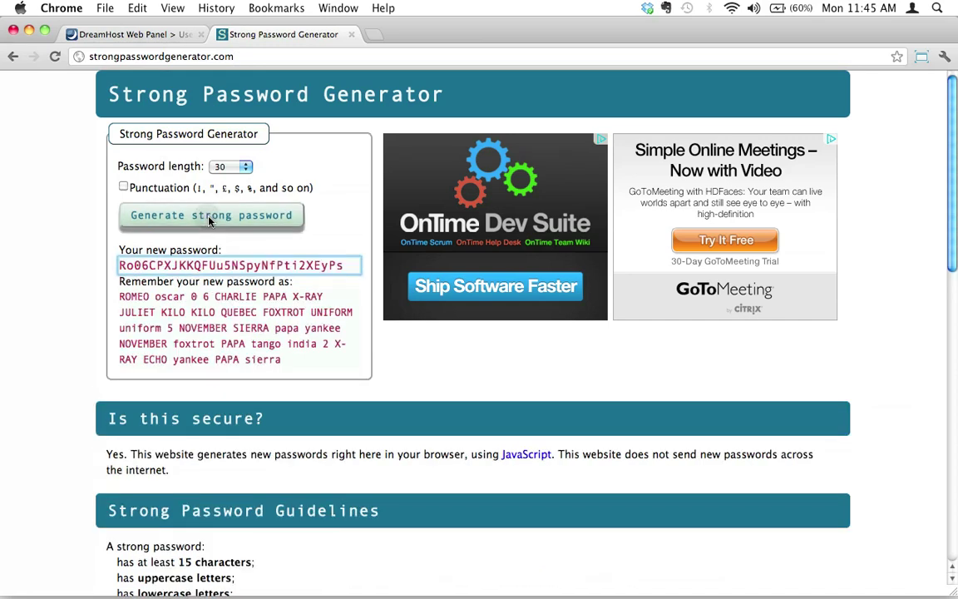
left_click(196, 215)
left_click(198, 215)
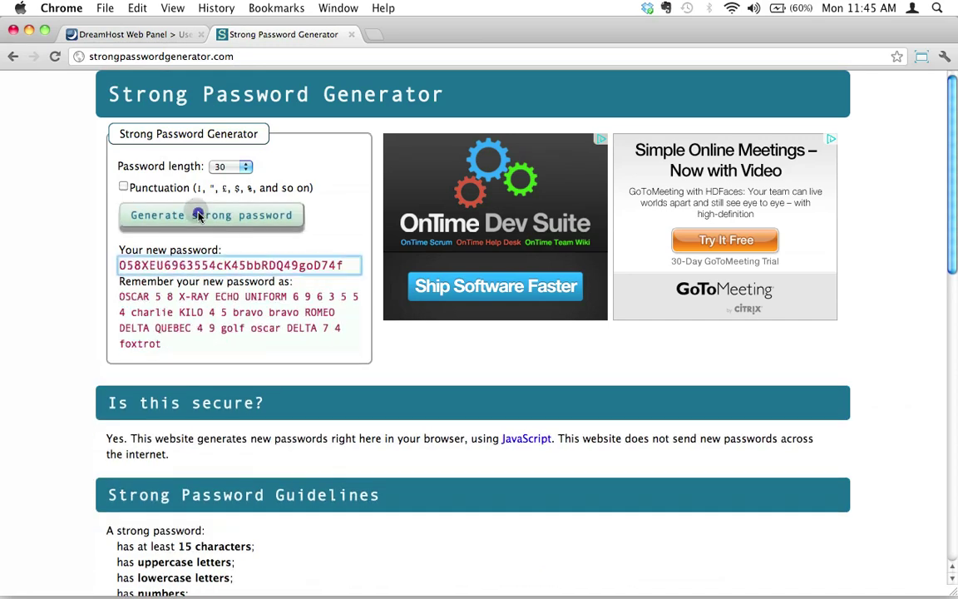
left_click(198, 214)
double_click(266, 265)
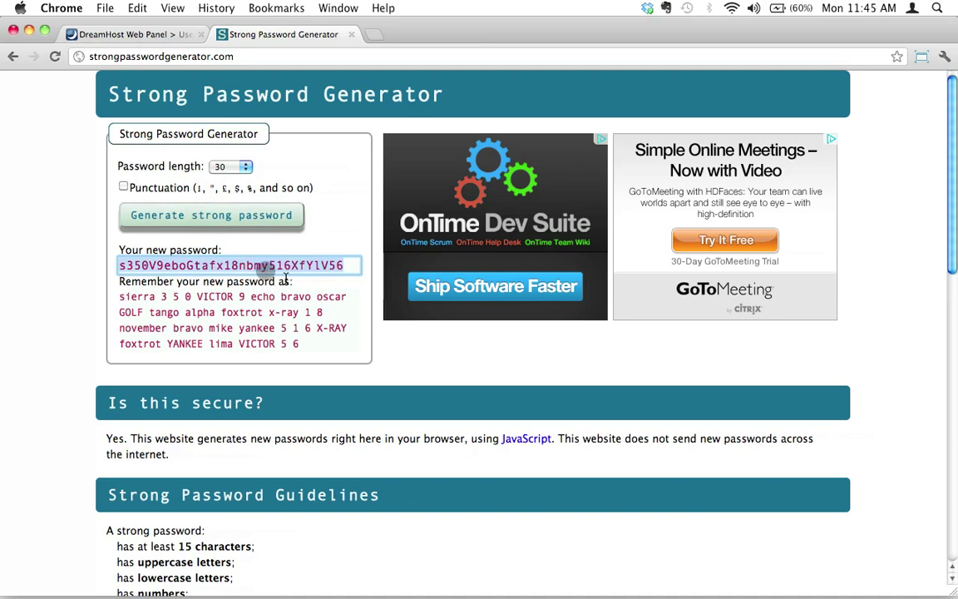
left_click(126, 32)
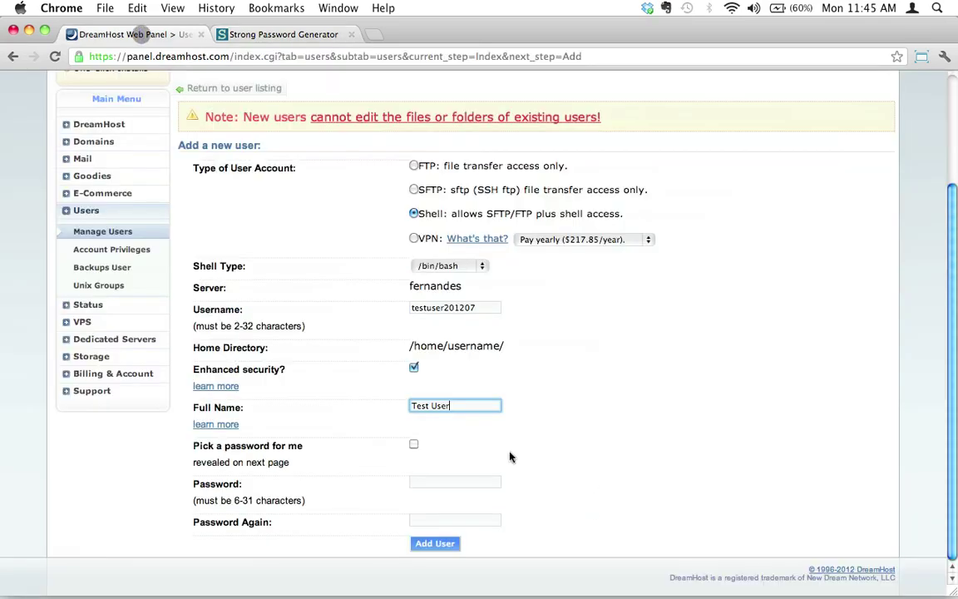
Step: Paste the generated password into both Password and Password Again fields
left_click(440, 481)
key("super+v")
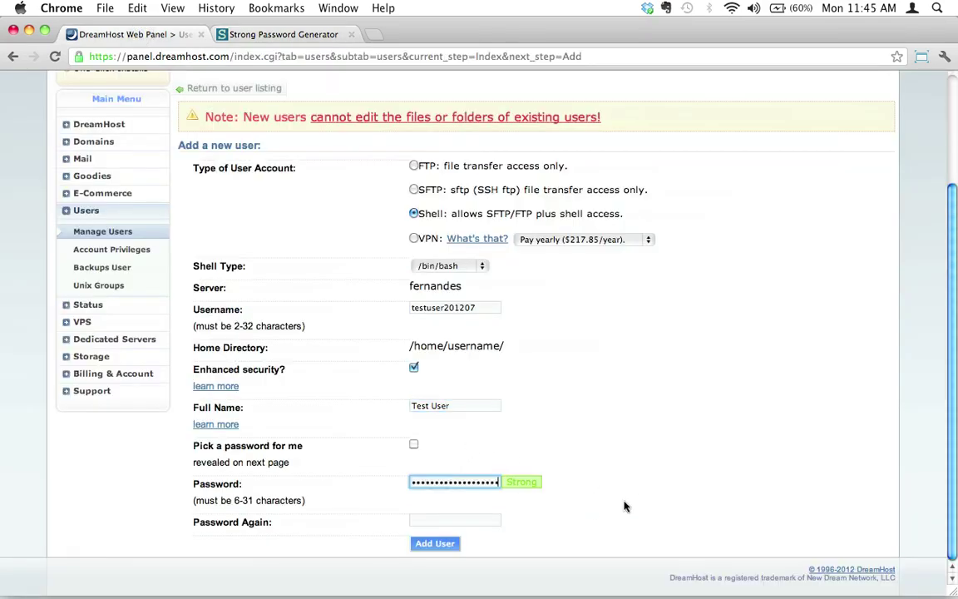
key("Tab")
key("super+v")
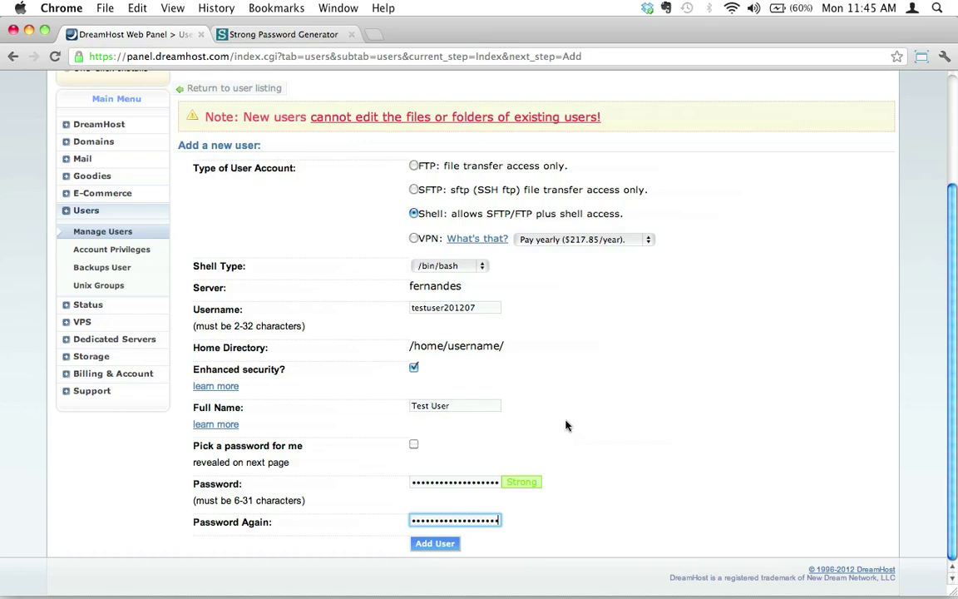
Step: Add a 'password' line with the generated password to the TextEdit note
key("super+Tab")
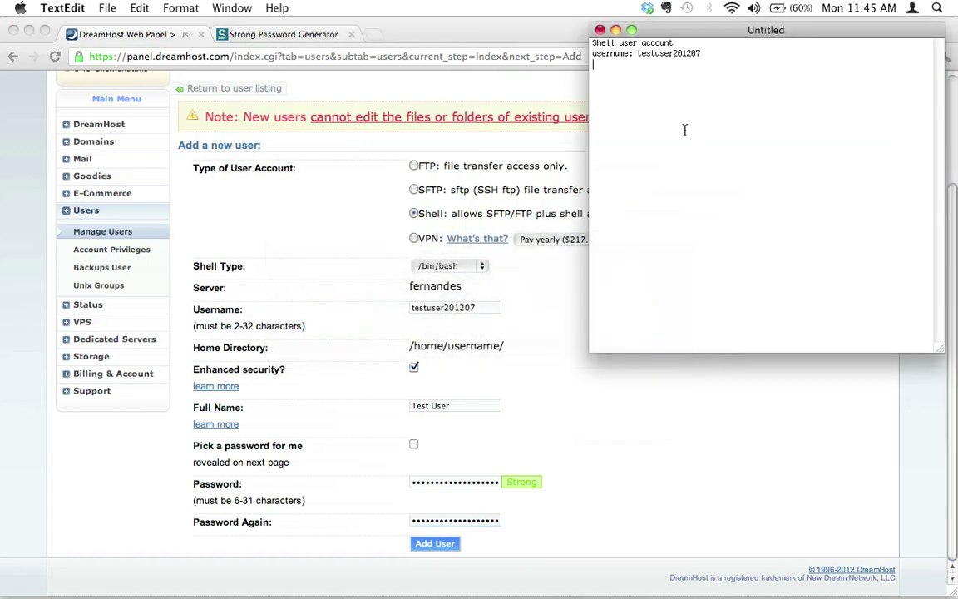
type("password:")
key("super+v")
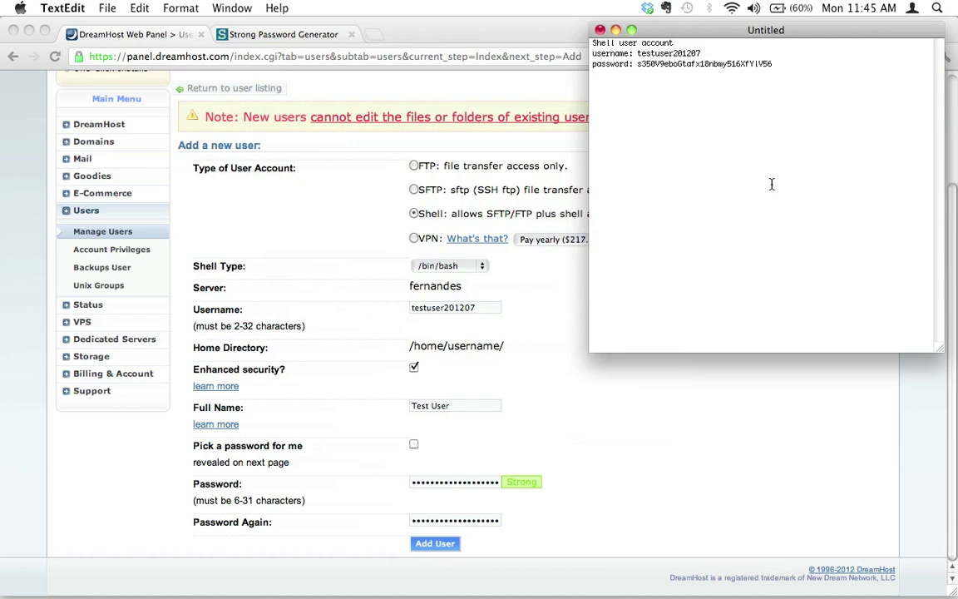
Step: Save the note as 'important info!' on the Desktop
left_click(107, 8)
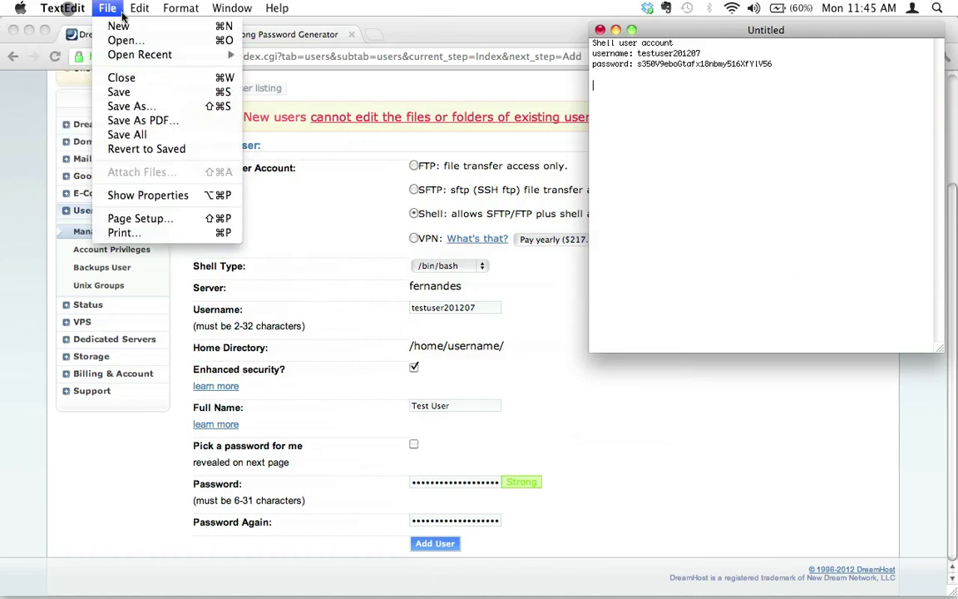
left_click(118, 90)
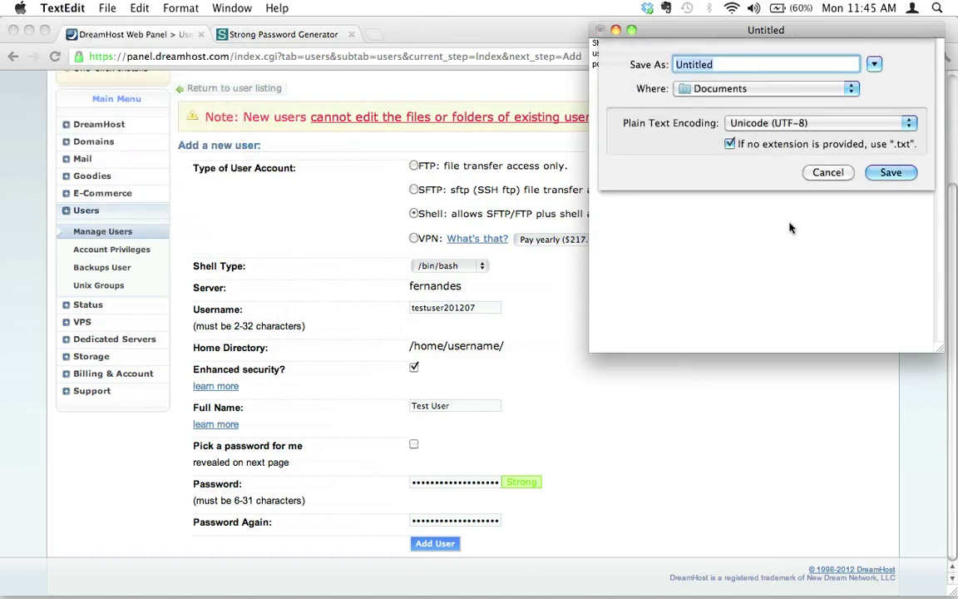
type("important info!")
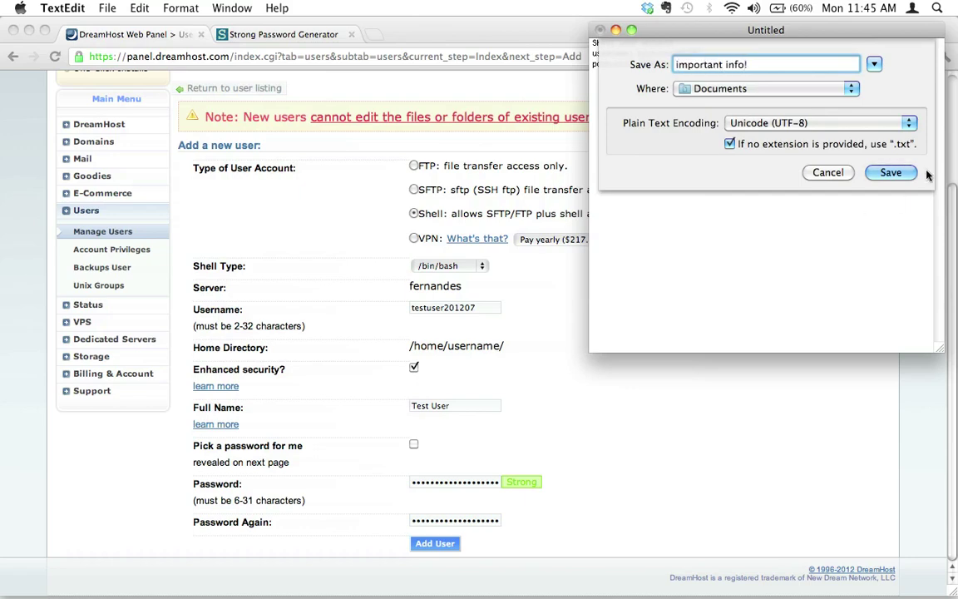
left_click(763, 88)
left_click(698, 167)
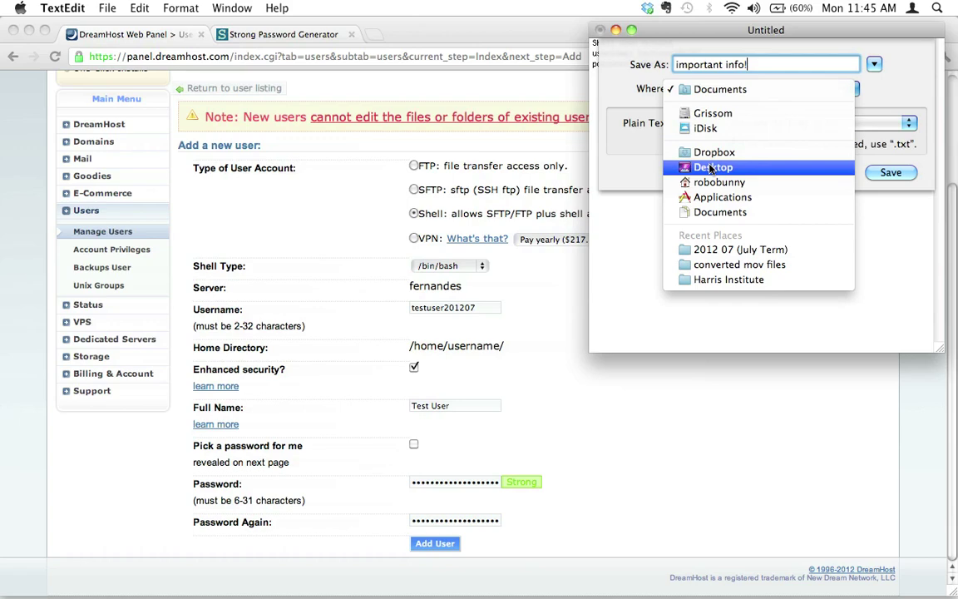
left_click(893, 172)
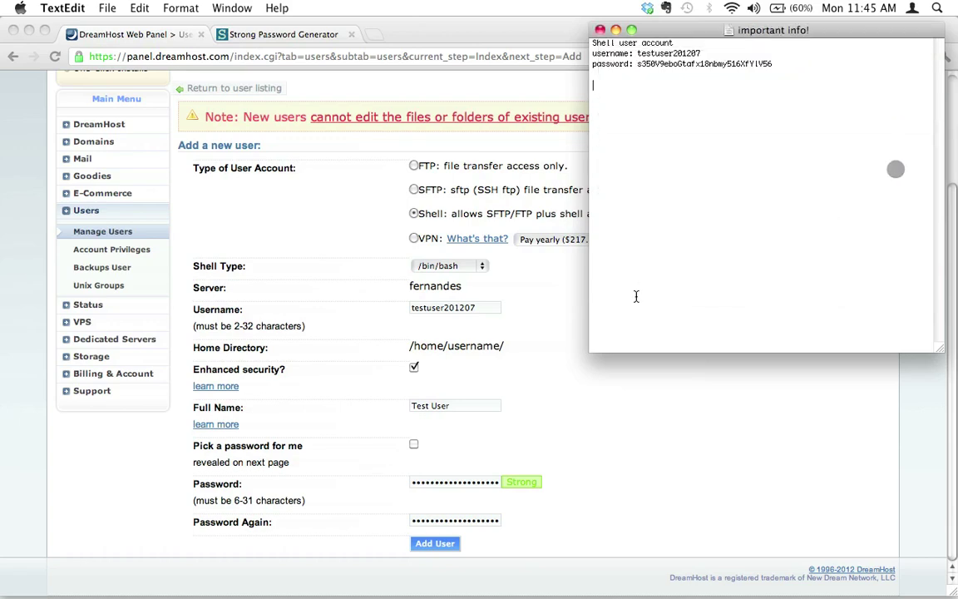
left_click(310, 313)
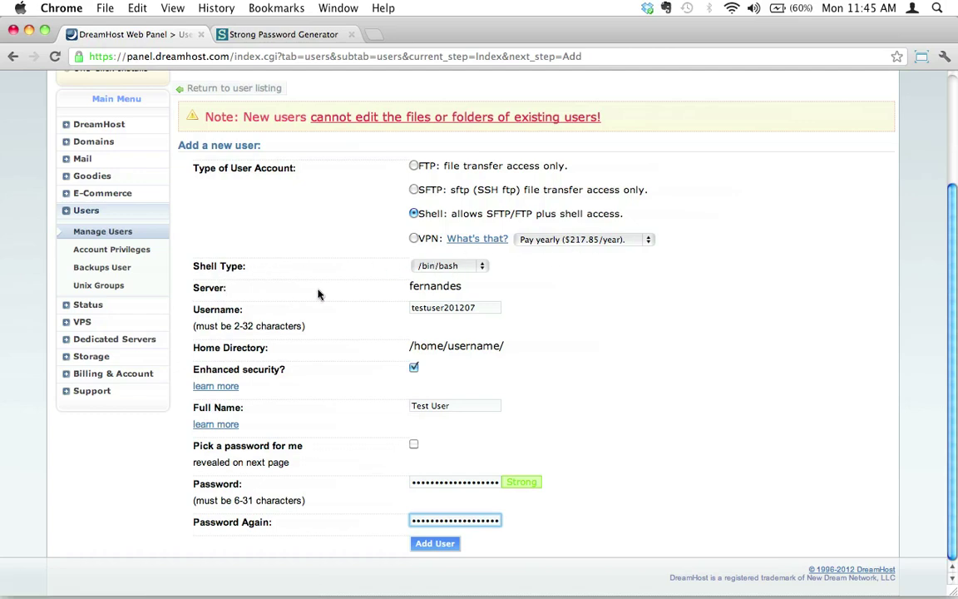
left_click(444, 308)
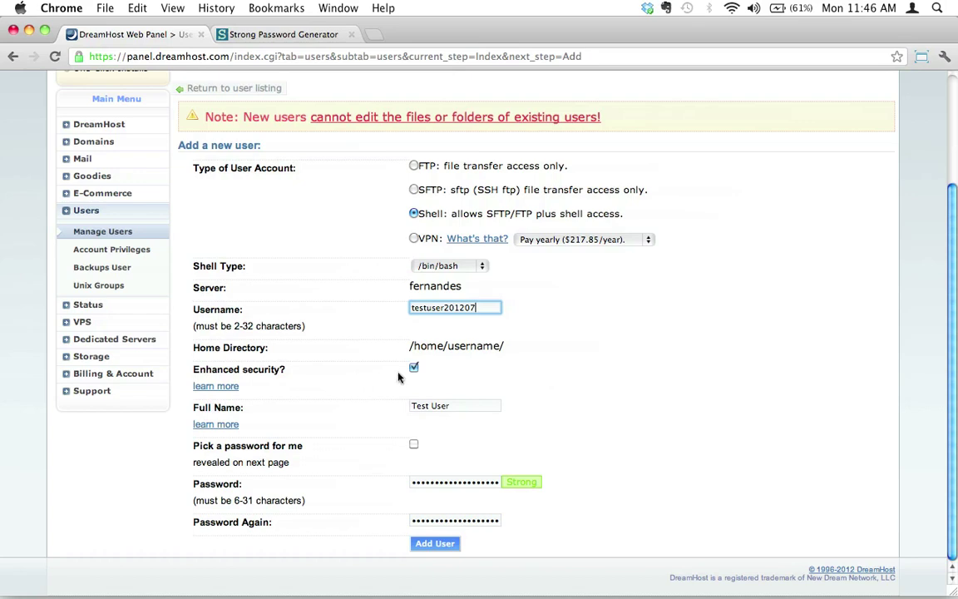
left_click(453, 410)
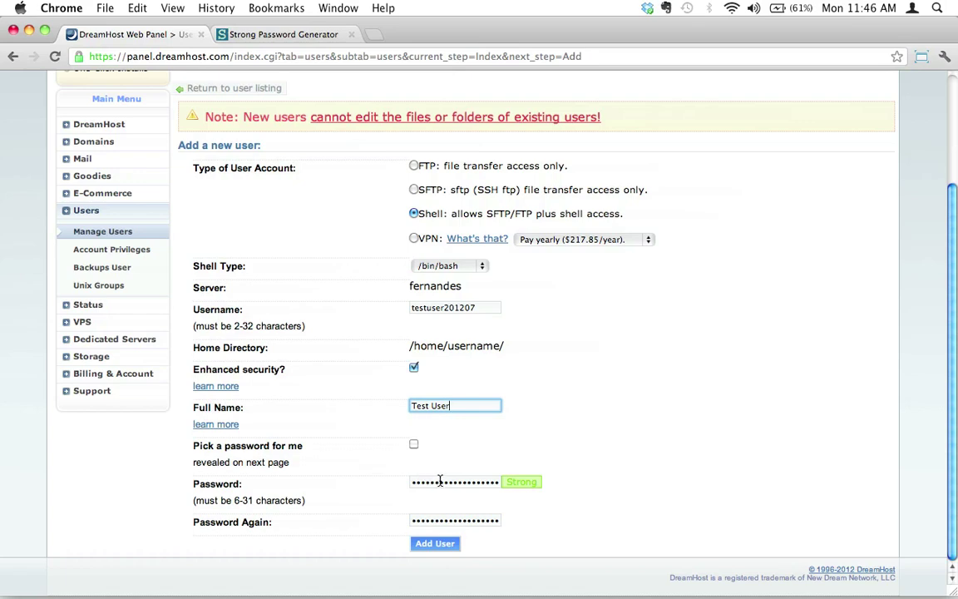
Step: Submit the form to create testuser201207 and view the success message on Manage Users
left_click(436, 545)
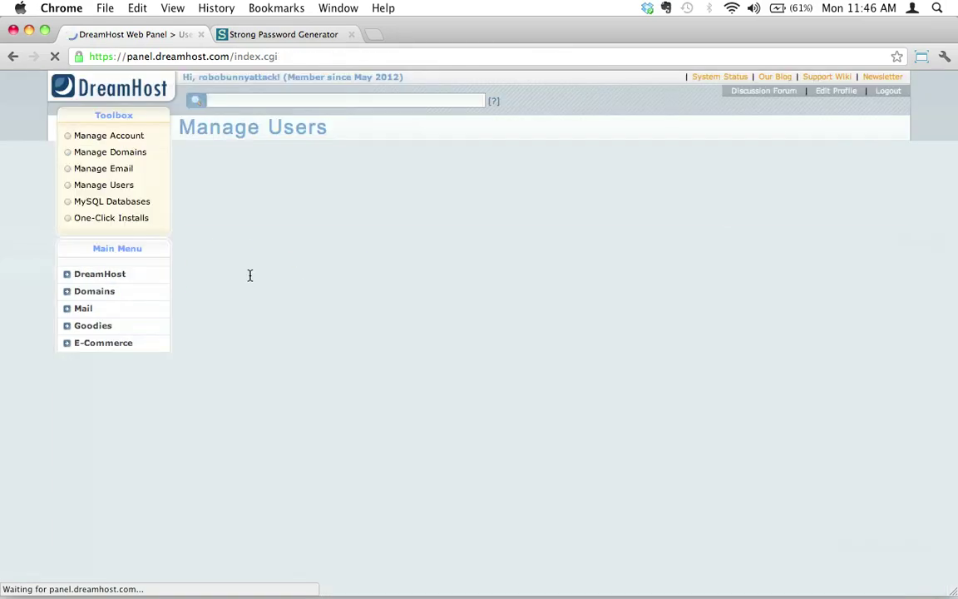
scroll(316, 337, "down", 1)
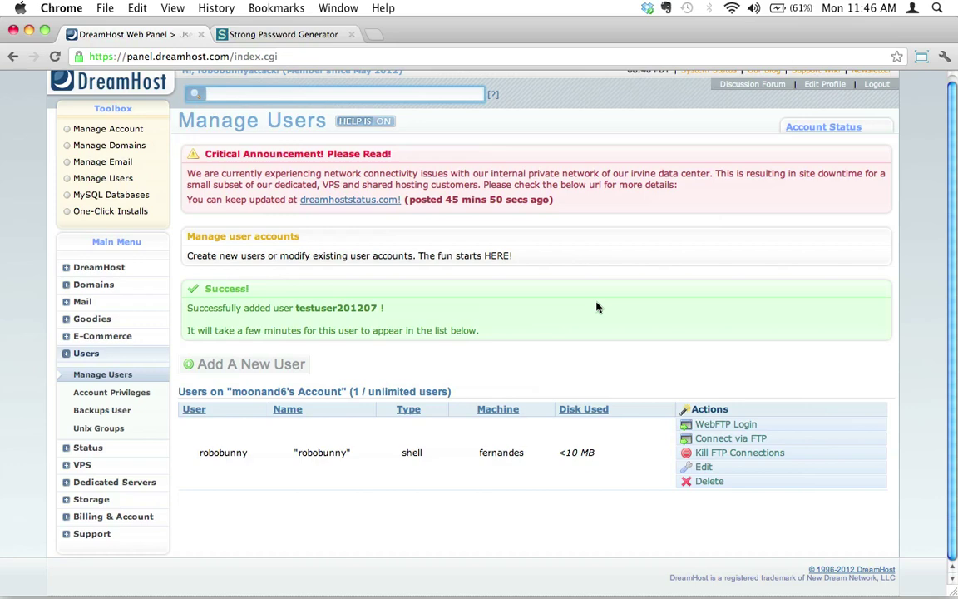
Step: Launch Cyberduck from the Dock and shift its window slightly lower
mouse_move(577, 588)
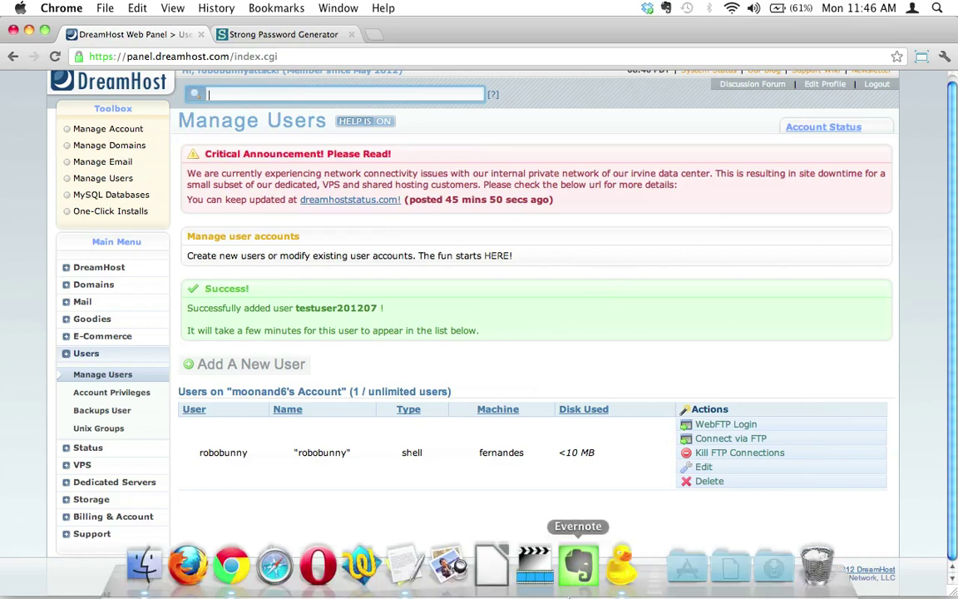
left_click(619, 582)
left_click_drag(592, 67, 596, 75)
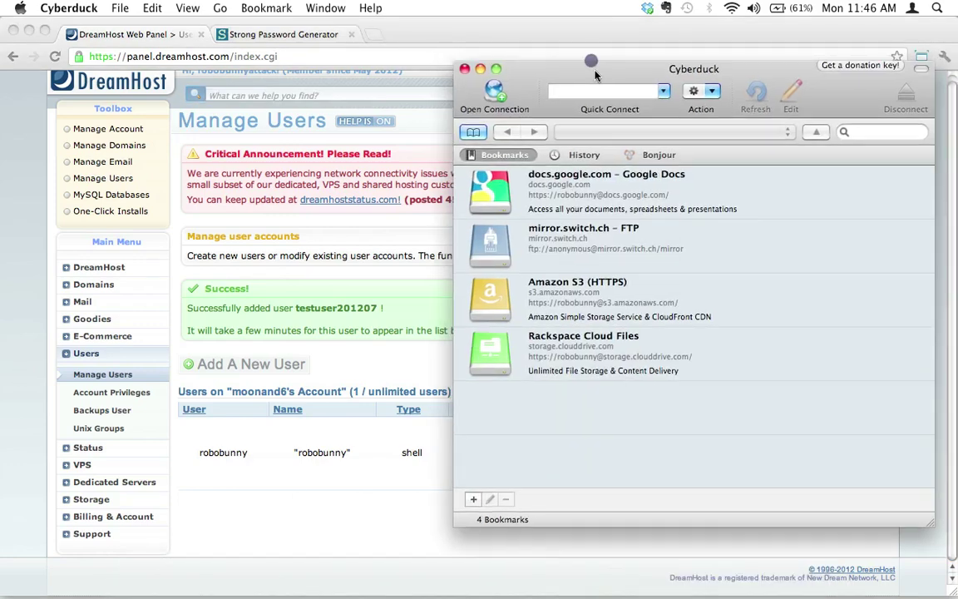
Step: Load cyberduck.ch in a new Chrome tab
left_click(428, 32)
left_click(374, 34)
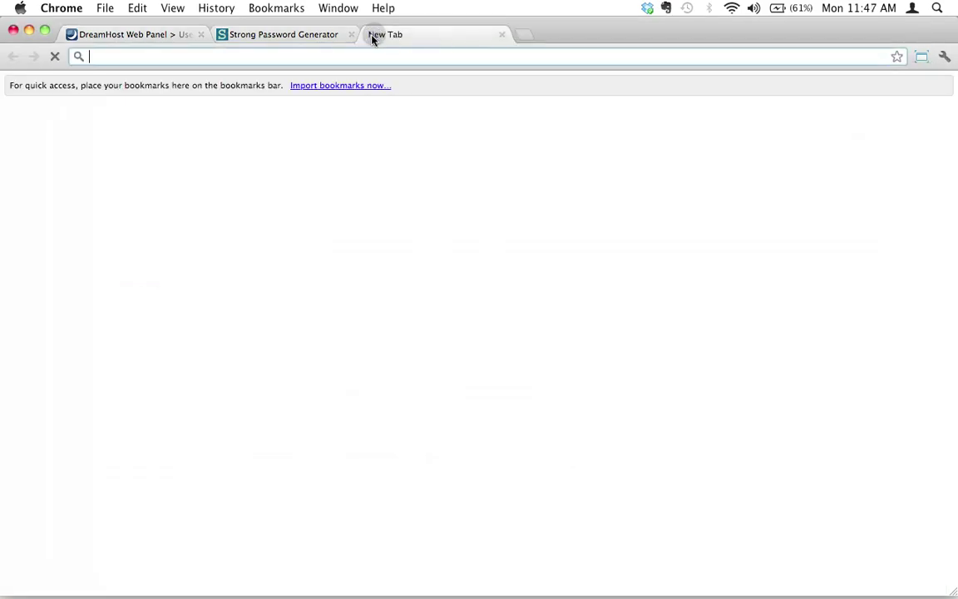
type("cybe")
key("BackSpace")
type("e")
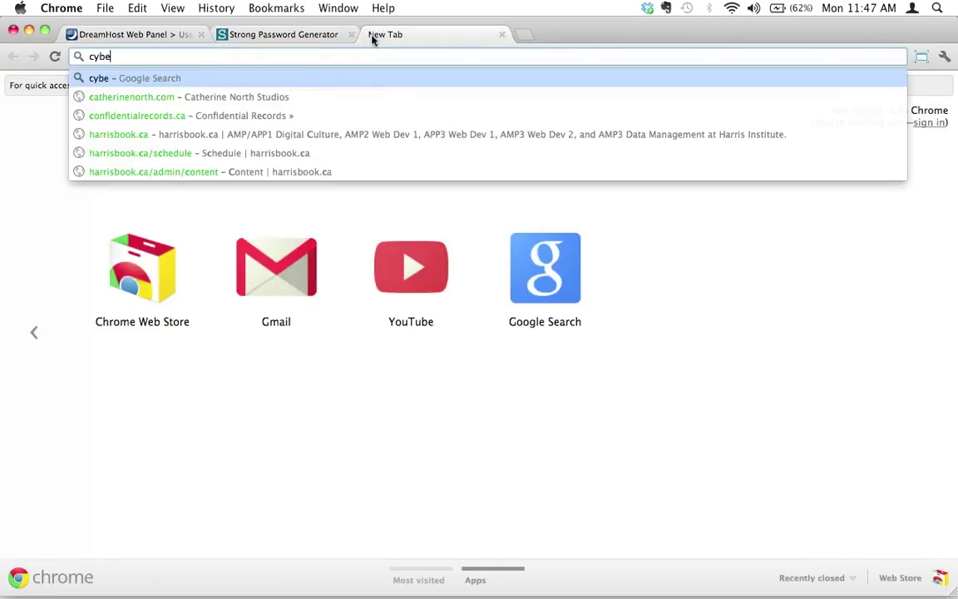
type("rduck.ch")
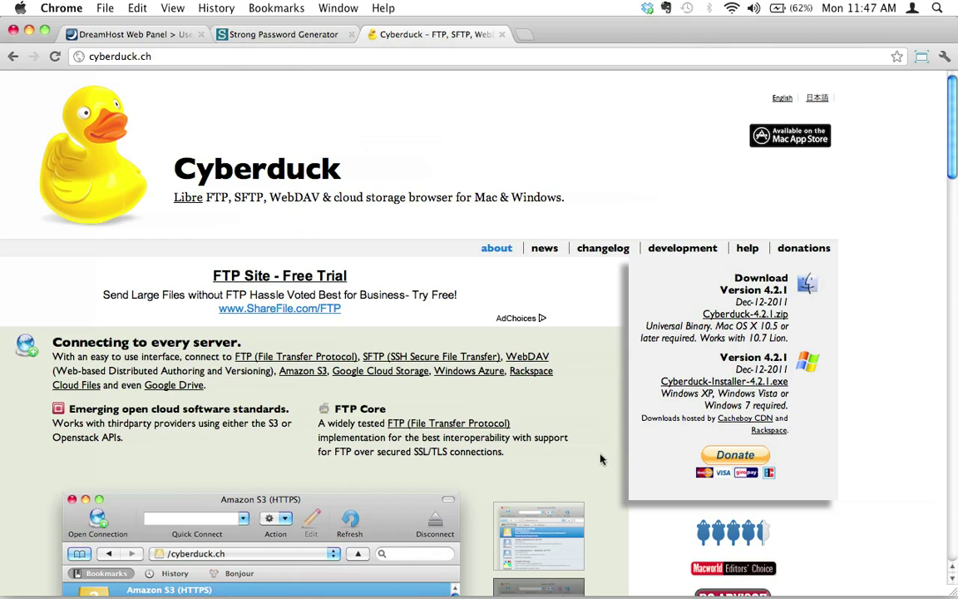
Step: Start a new Cyberduck connection to server robobunnyattack.com and clear the prefilled username
mouse_move(680, 573)
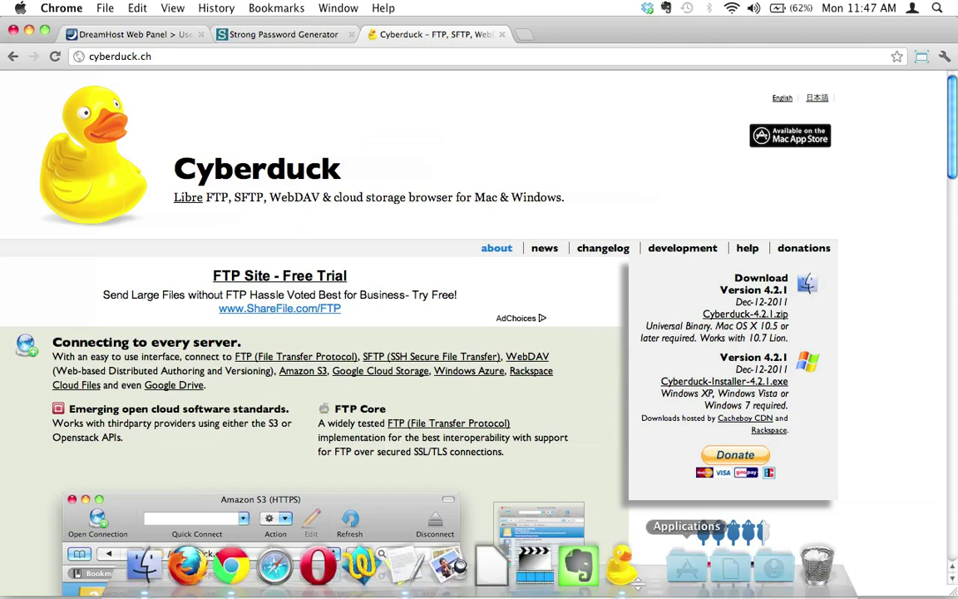
left_click(622, 582)
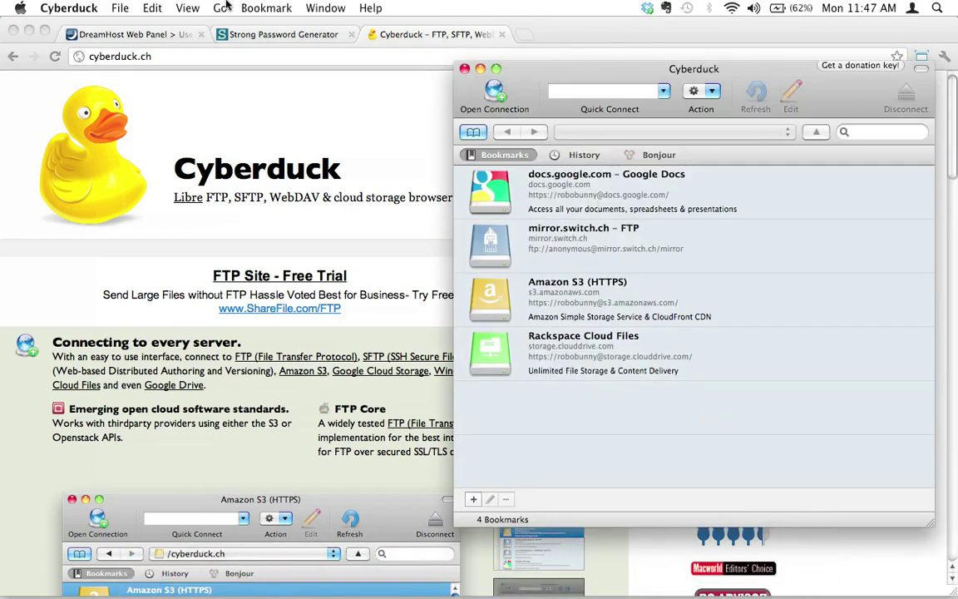
left_click(493, 93)
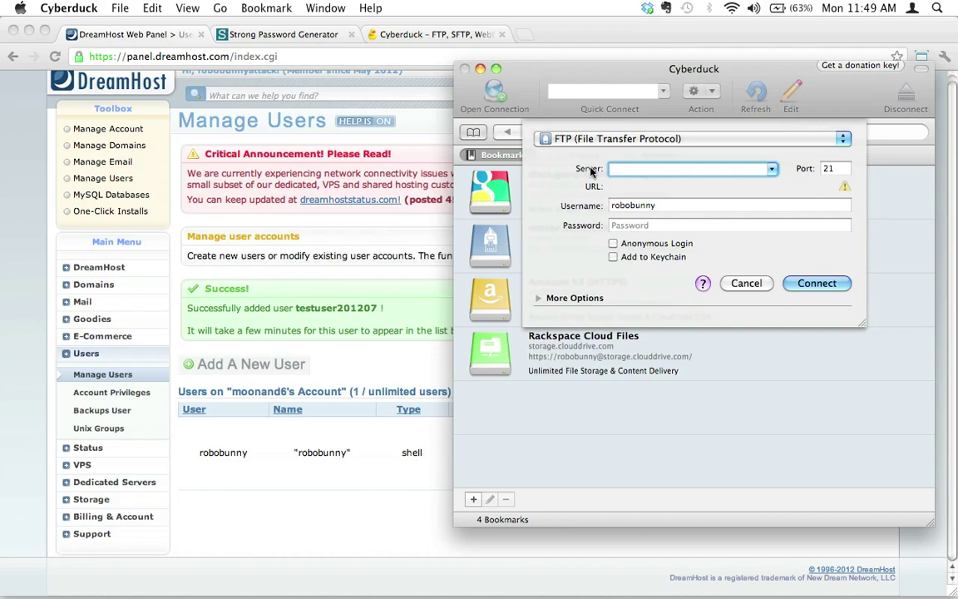
type("robobunn")
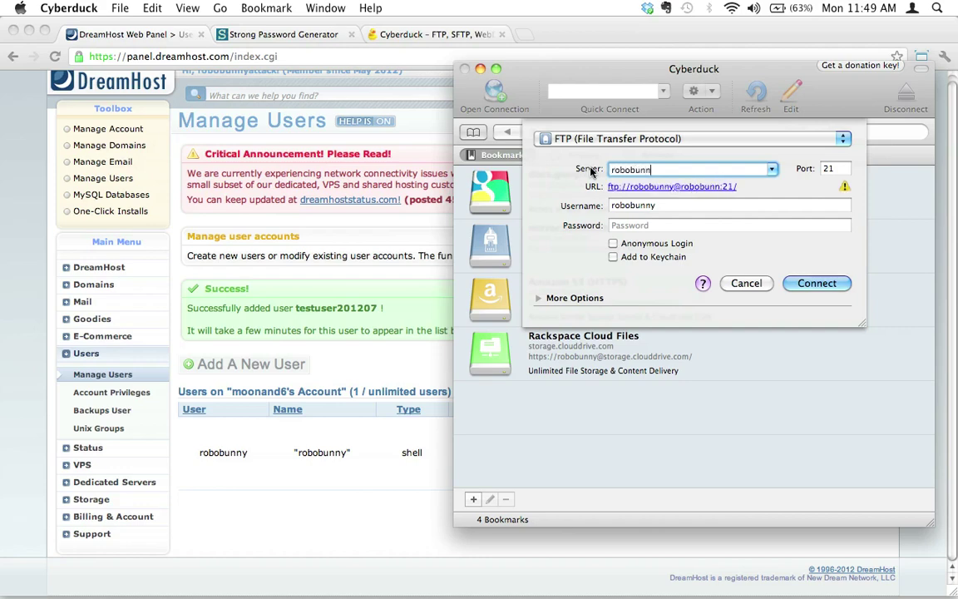
type("yattack.com")
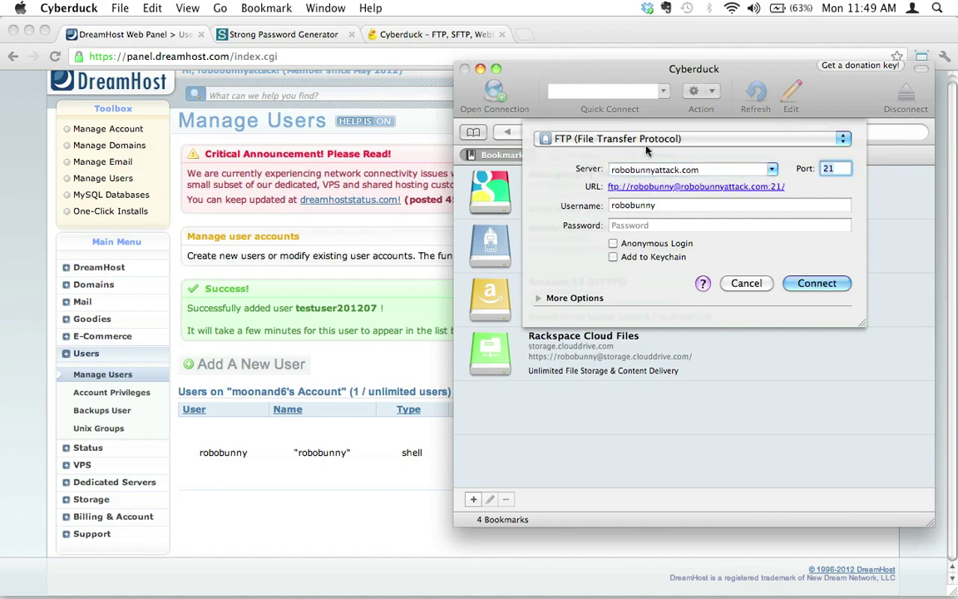
key("Tab")
key("BackSpace")
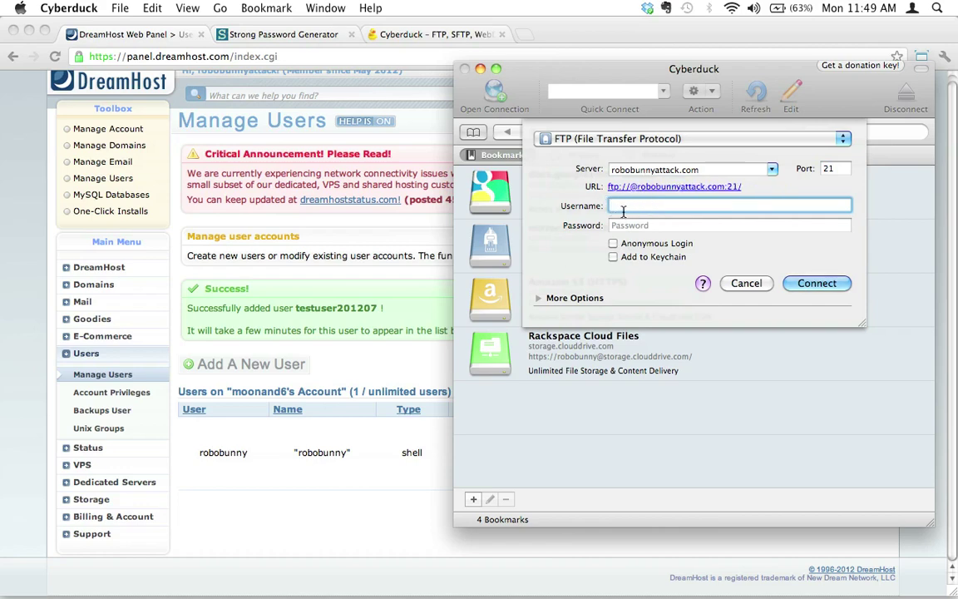
Step: Copy the username testuser201207 from the TextEdit note into the login's username field
key("super+Tab")
key("super+Tab")
left_click_drag(721, 35, 197, 100)
left_click(195, 206)
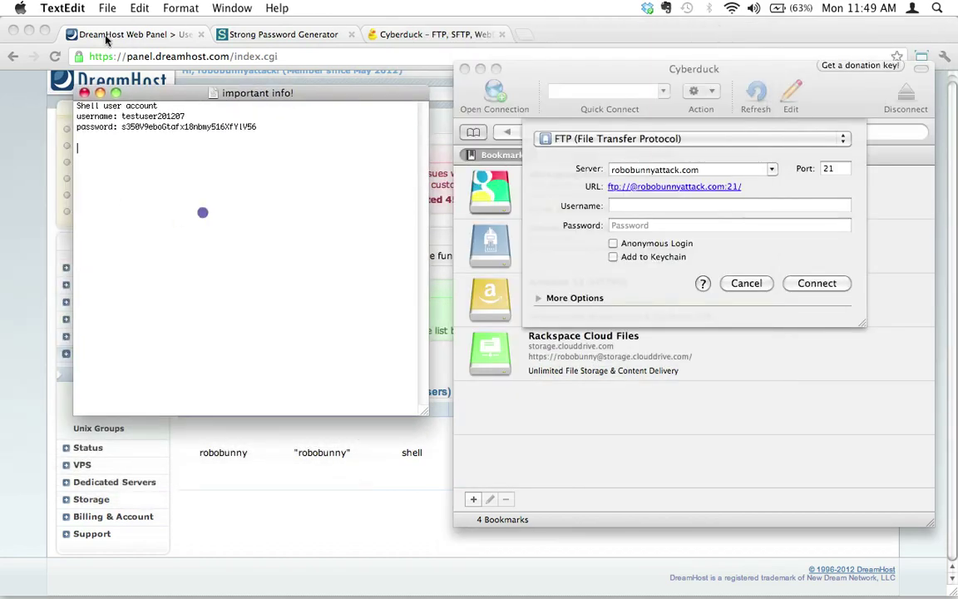
double_click(153, 117)
key("super+c")
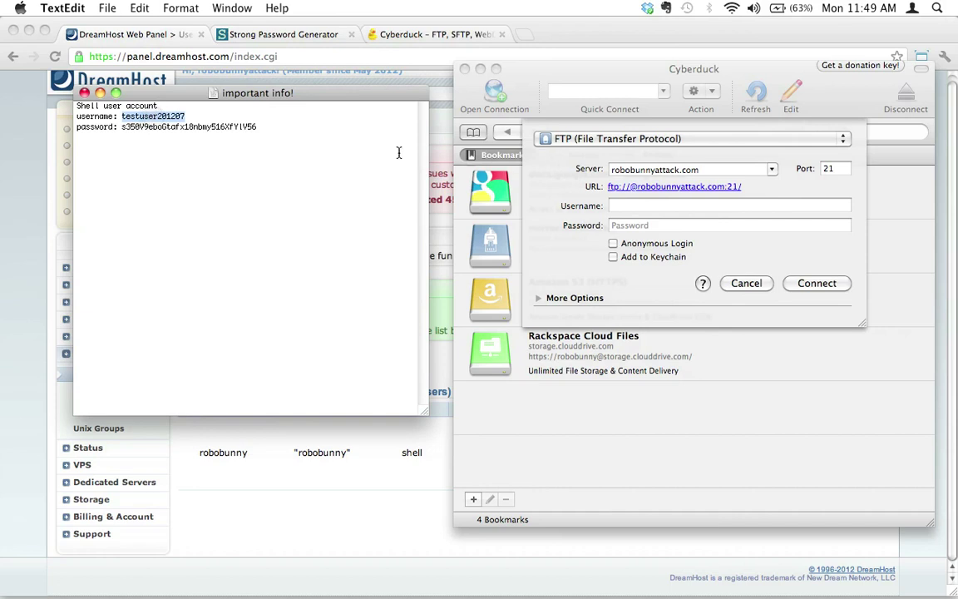
left_click(632, 204)
key("super+v")
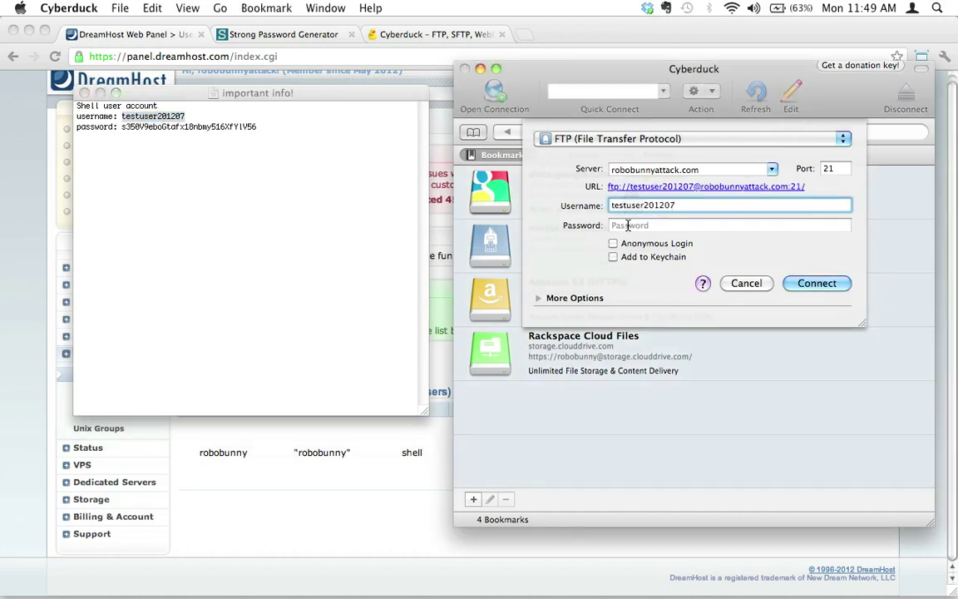
Step: Paste the saved password from the note into the login and connect over FTP port 21
left_click(633, 225)
left_click(273, 210)
double_click(190, 127)
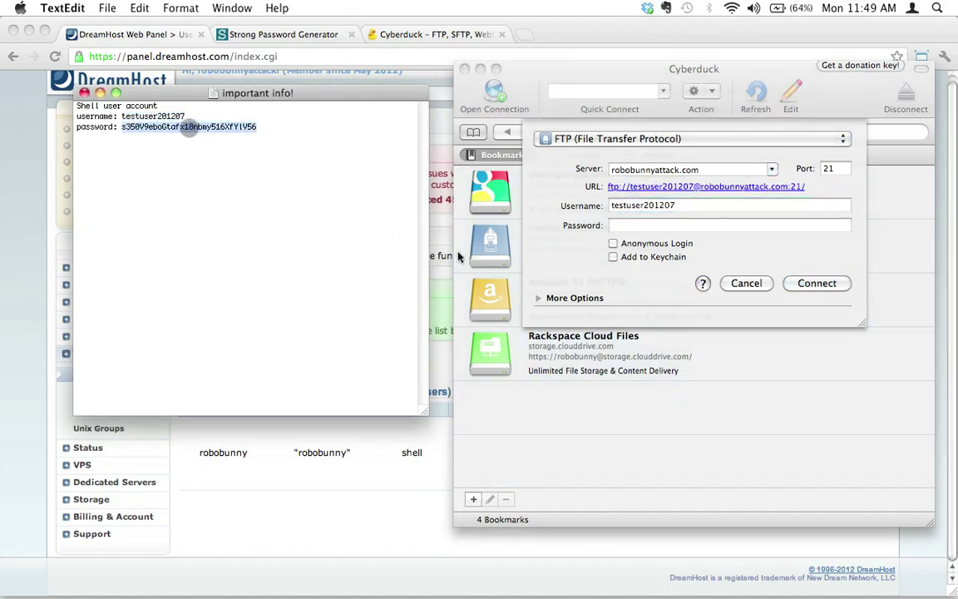
left_click(619, 224)
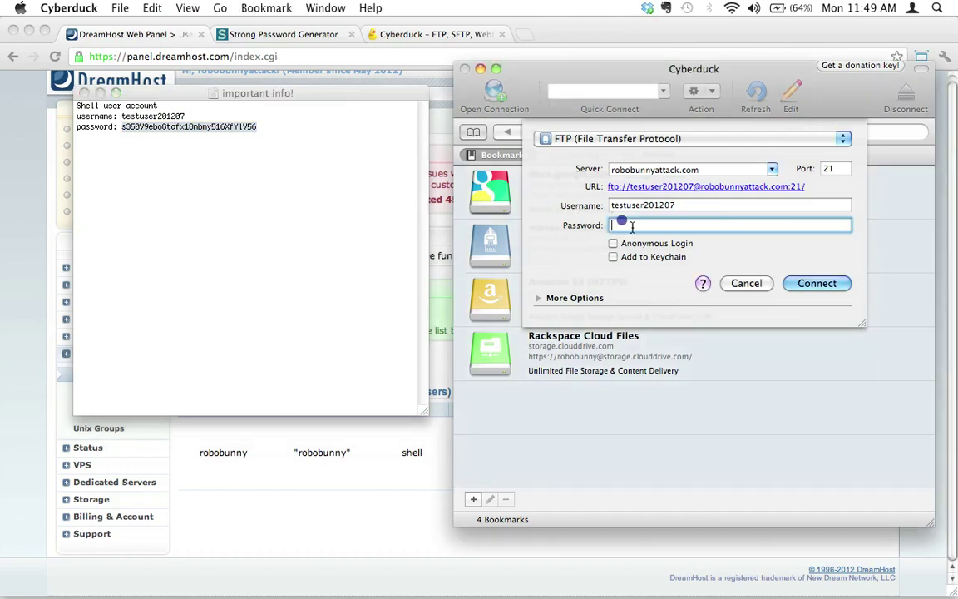
key("super+v")
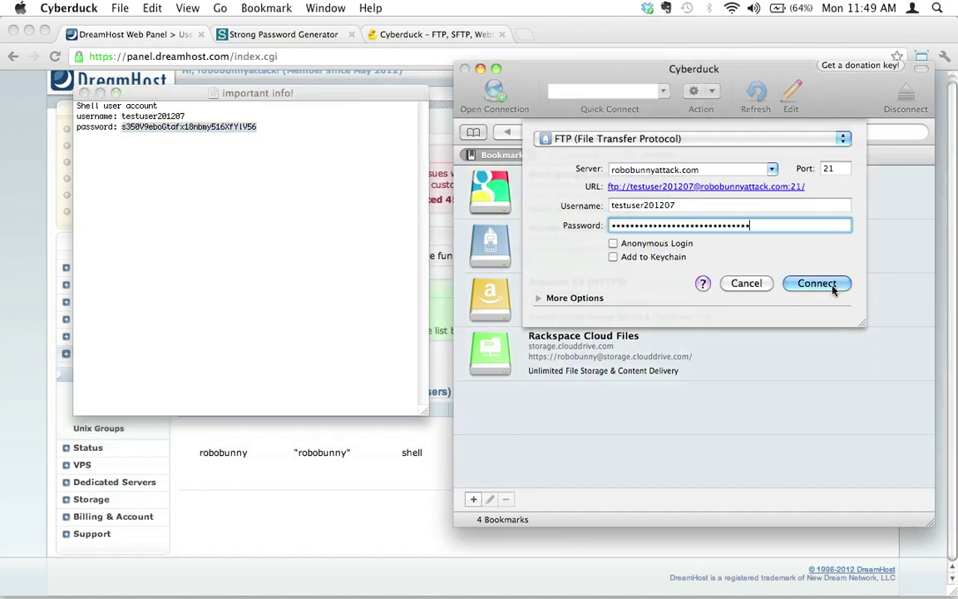
left_click(831, 284)
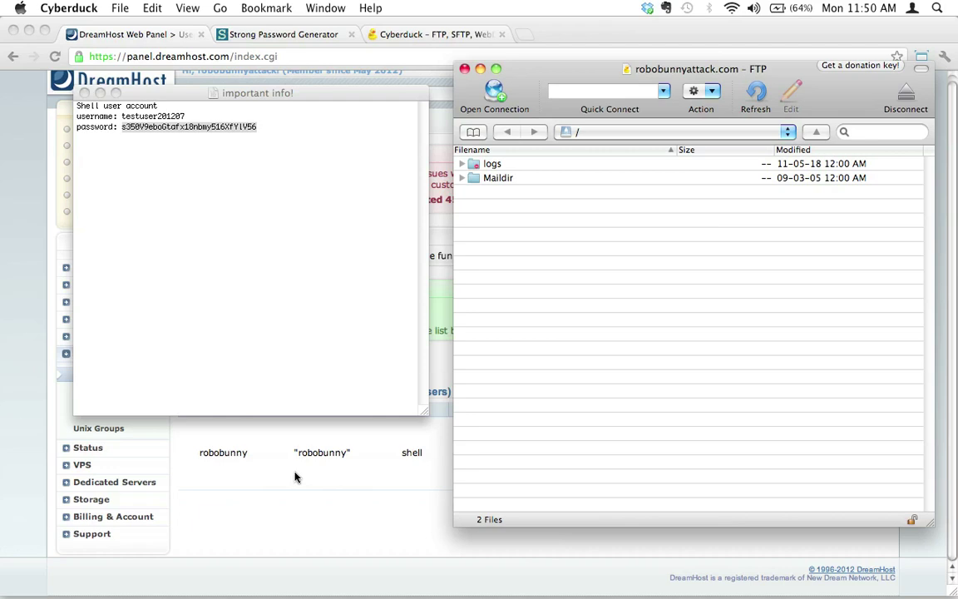
Step: Review the new user's username and password in the TextEdit account note
left_click(268, 371)
double_click(164, 116)
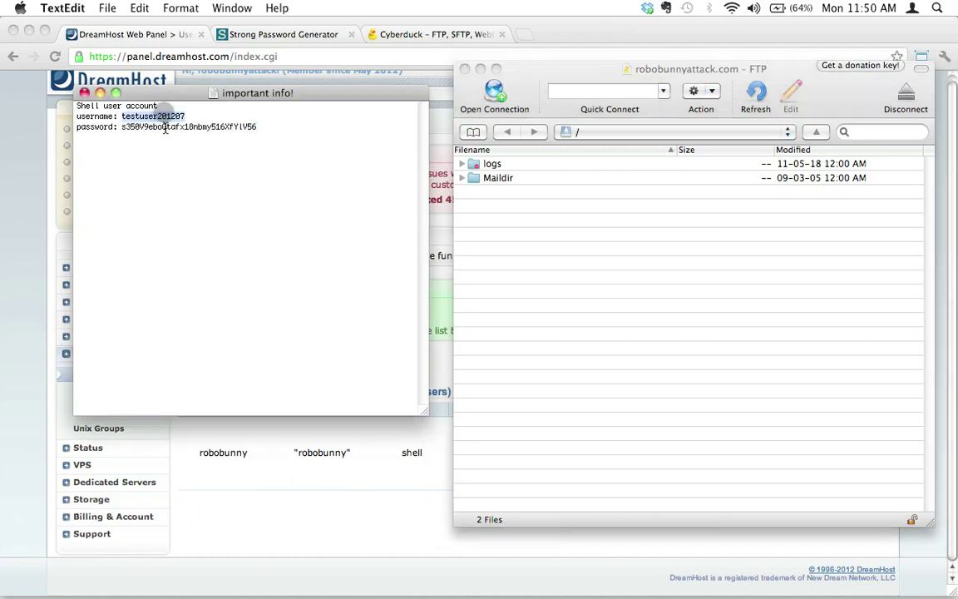
double_click(164, 126)
double_click(153, 117)
double_click(154, 127)
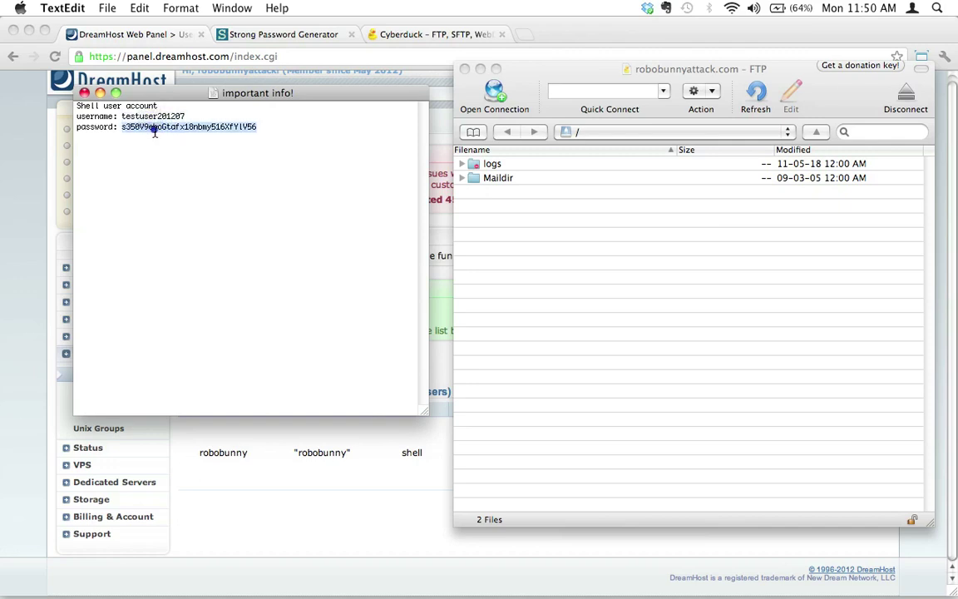
left_click(229, 251)
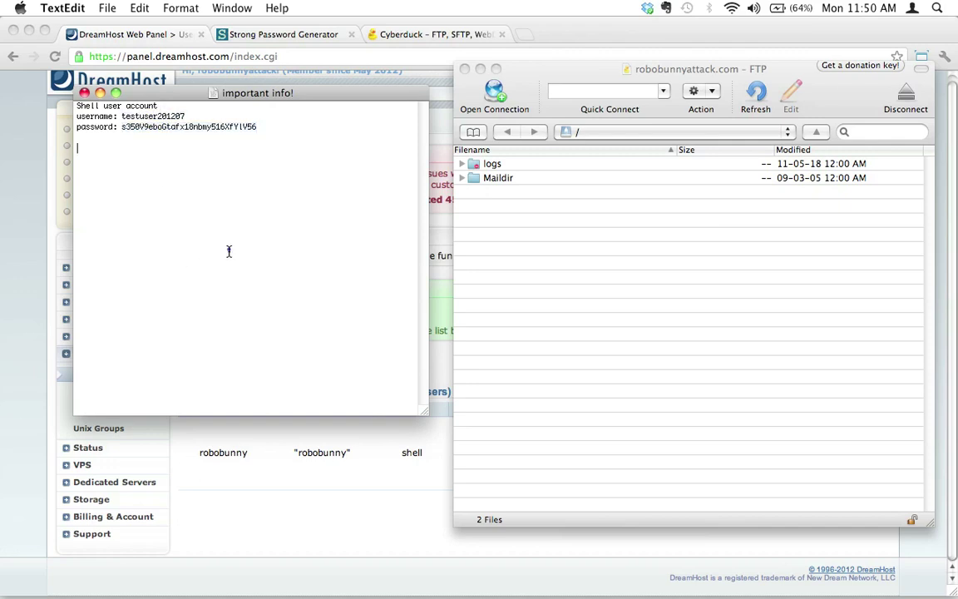
Step: Reload the Manage Users page in Chrome without resending the earlier form data
left_click(262, 517)
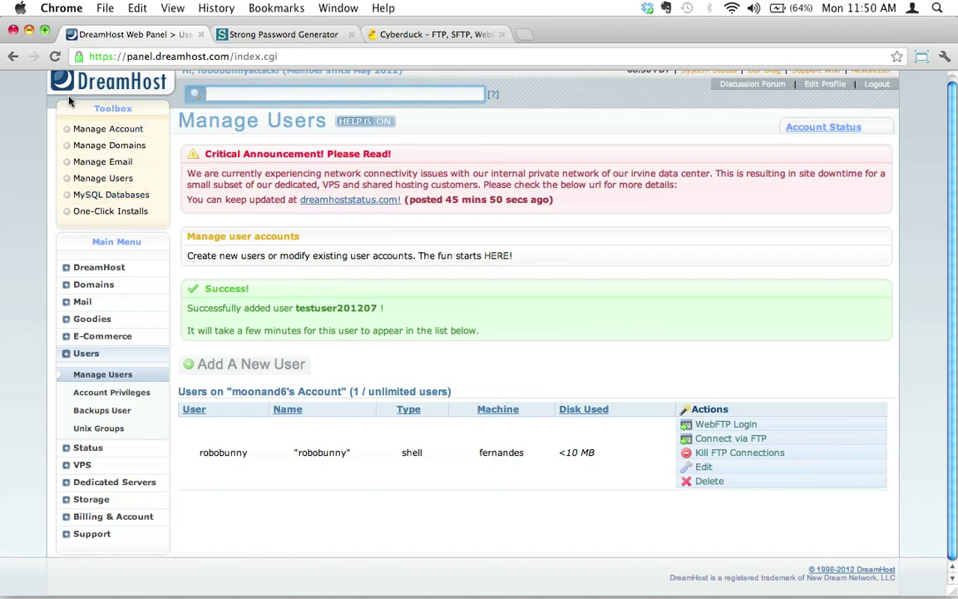
left_click(55, 56)
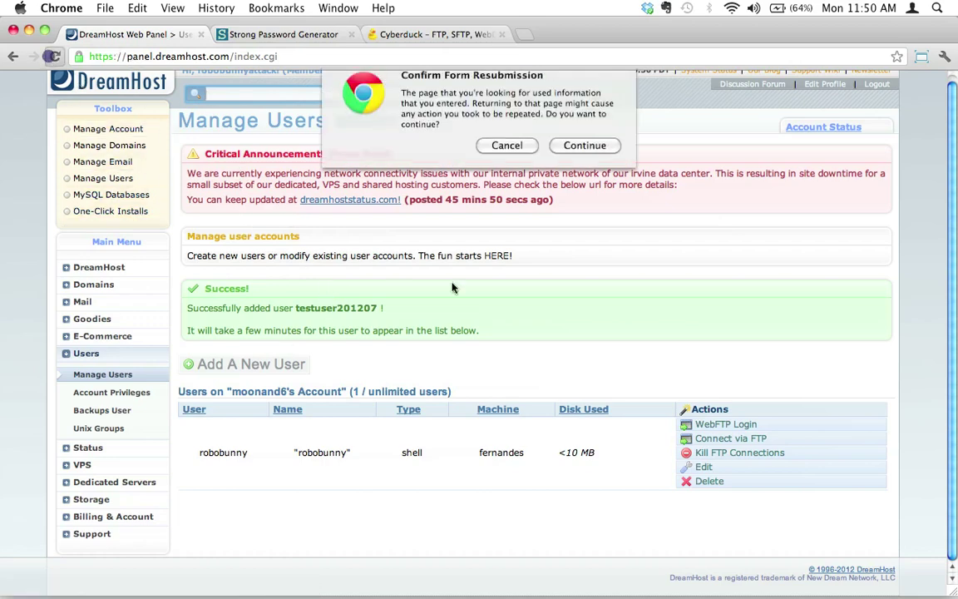
left_click(506, 159)
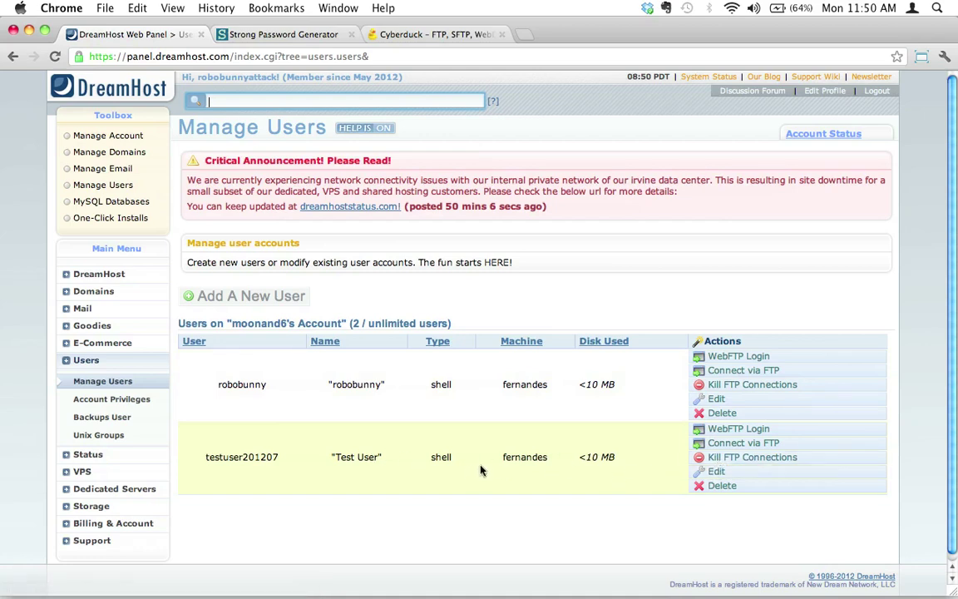
Step: Open testuser201207's Edit form and scroll through its Shell account and /bin/bash settings
left_click(694, 471)
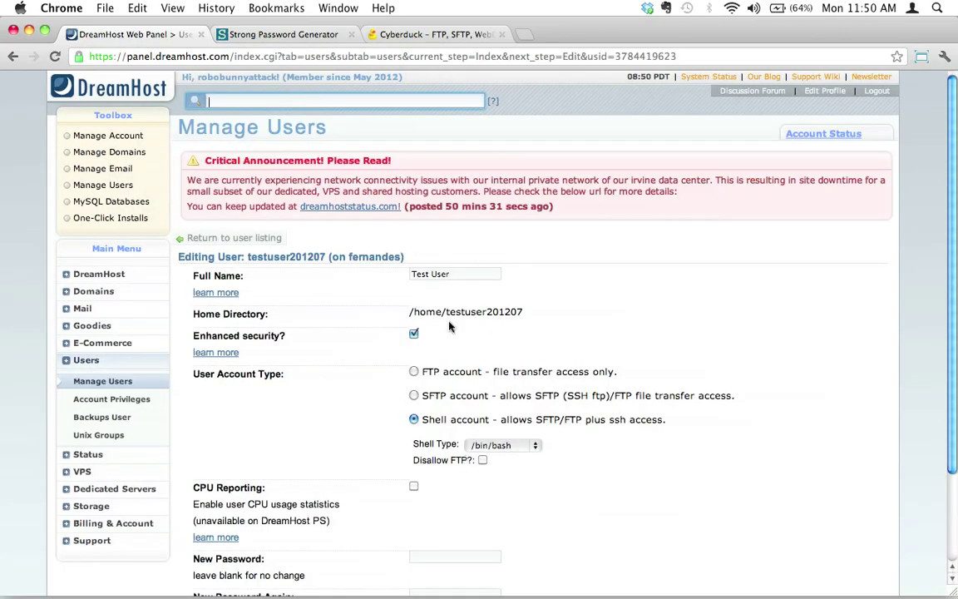
left_click(456, 277)
scroll(418, 383, "down", 1)
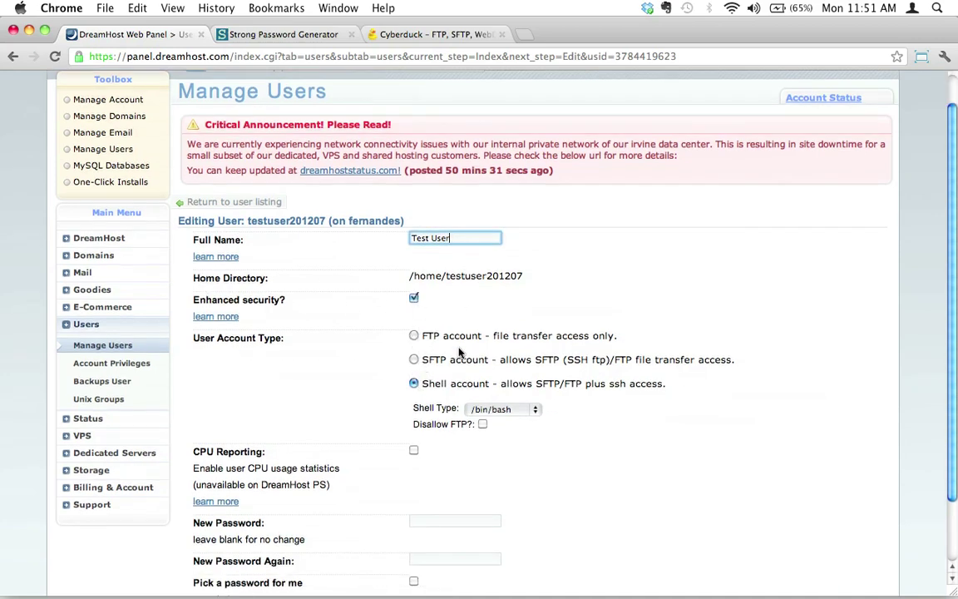
scroll(158, 274, "down", 1)
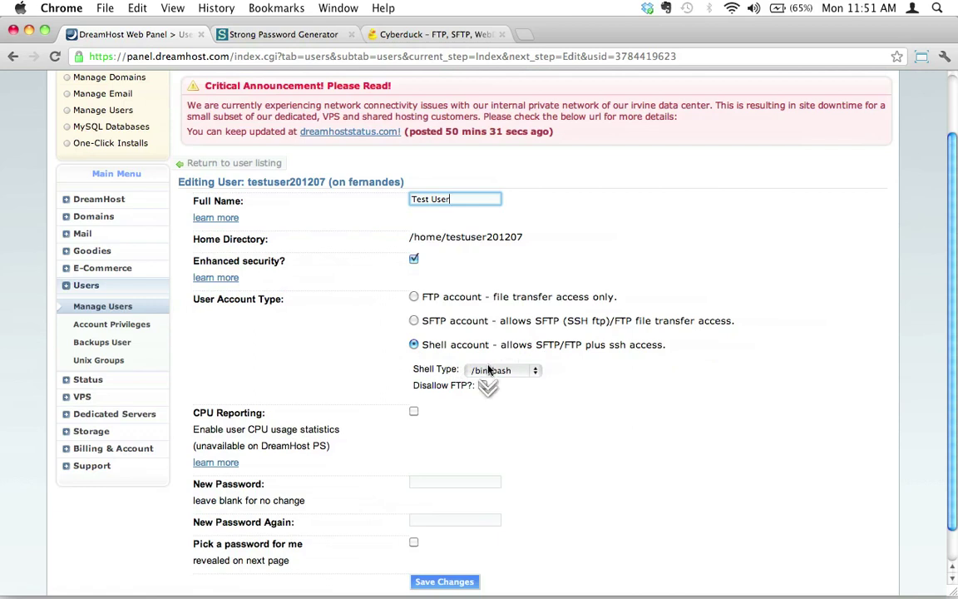
scroll(507, 374, "down", 1)
Step: Inspect the blank New Password fields and the password generator page, leaving the form unsaved
left_click(453, 443)
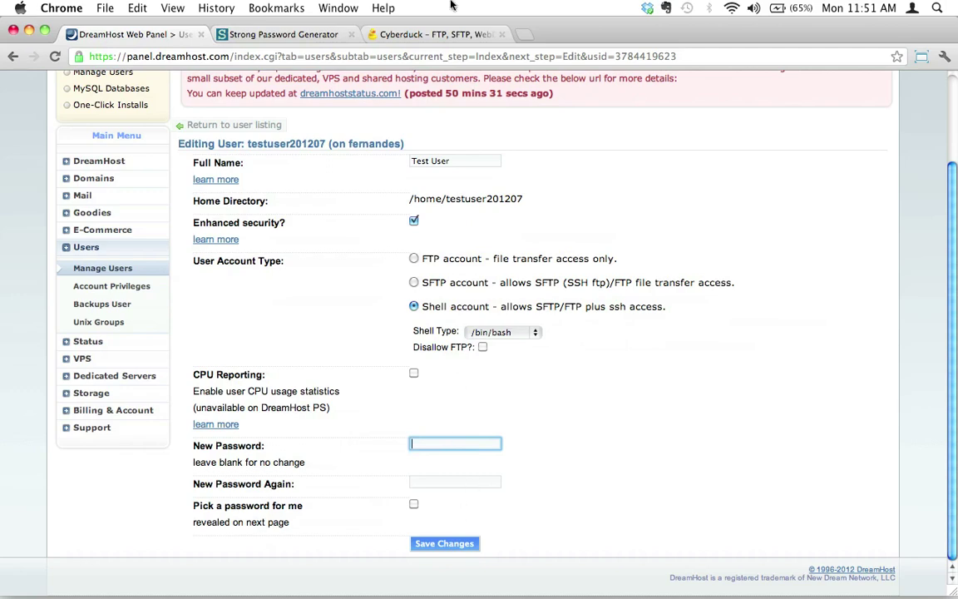
left_click(307, 37)
left_click(132, 34)
left_click(440, 479)
left_click(432, 443)
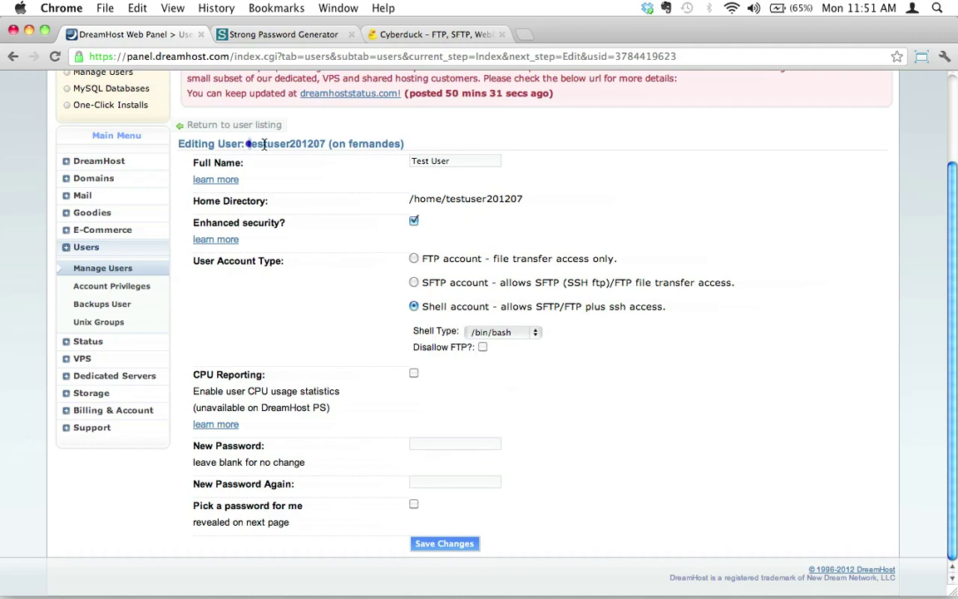
left_click_drag(246, 144, 325, 144)
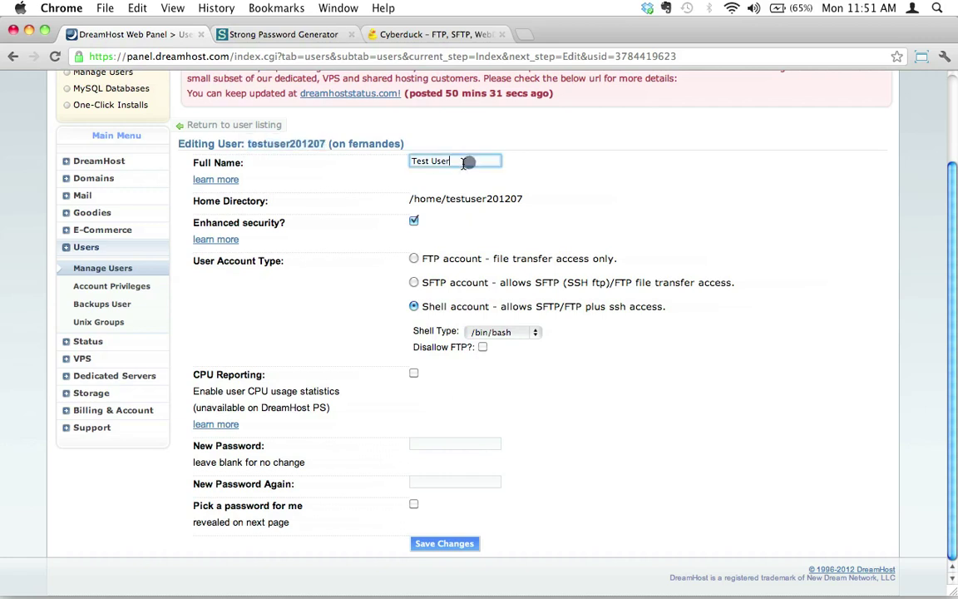
left_click(241, 340)
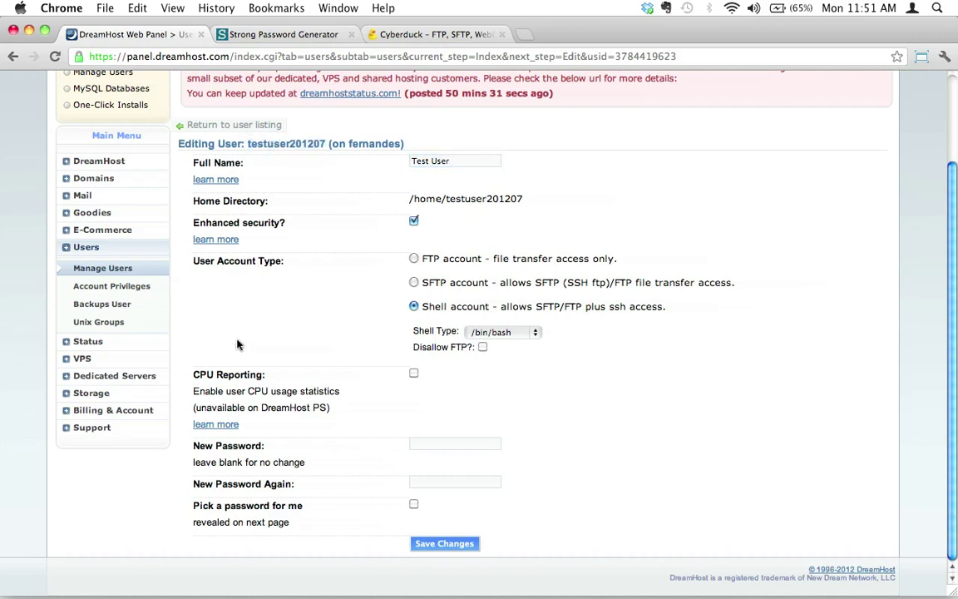